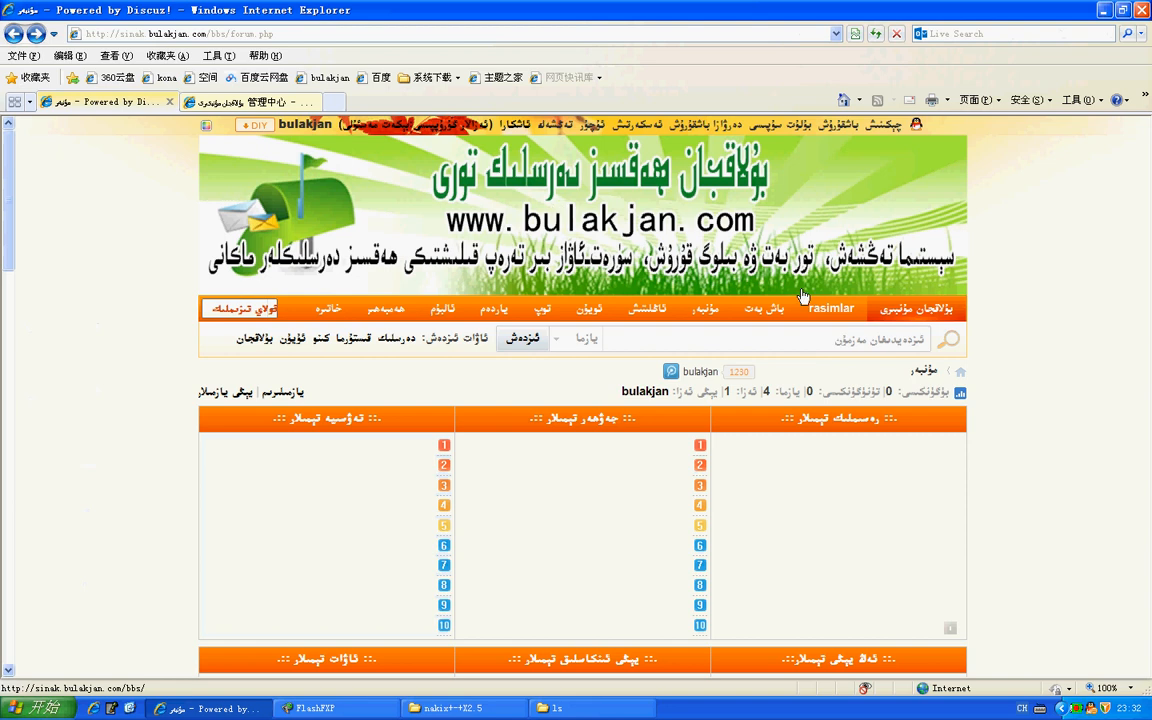
Open the bulakjan.com portal page, dismiss its announcement pop-up and look over the page
{"action": "left_click", "coordinate": [924, 310]}
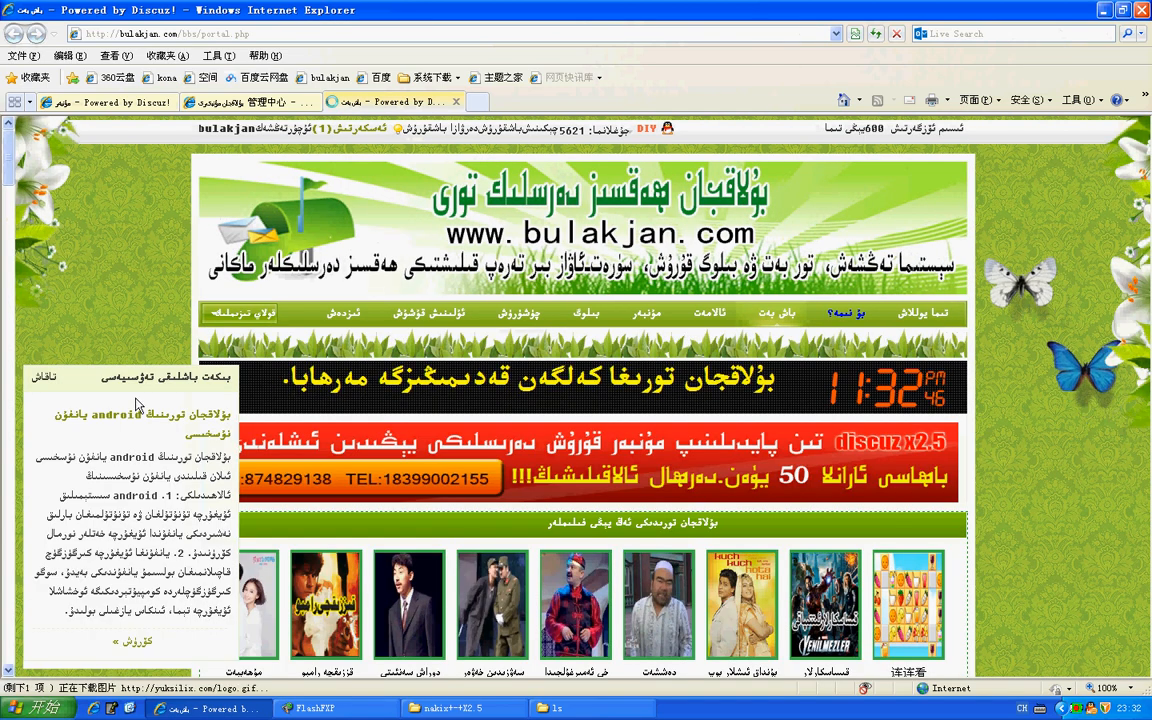
{"action": "left_click", "coordinate": [46, 379]}
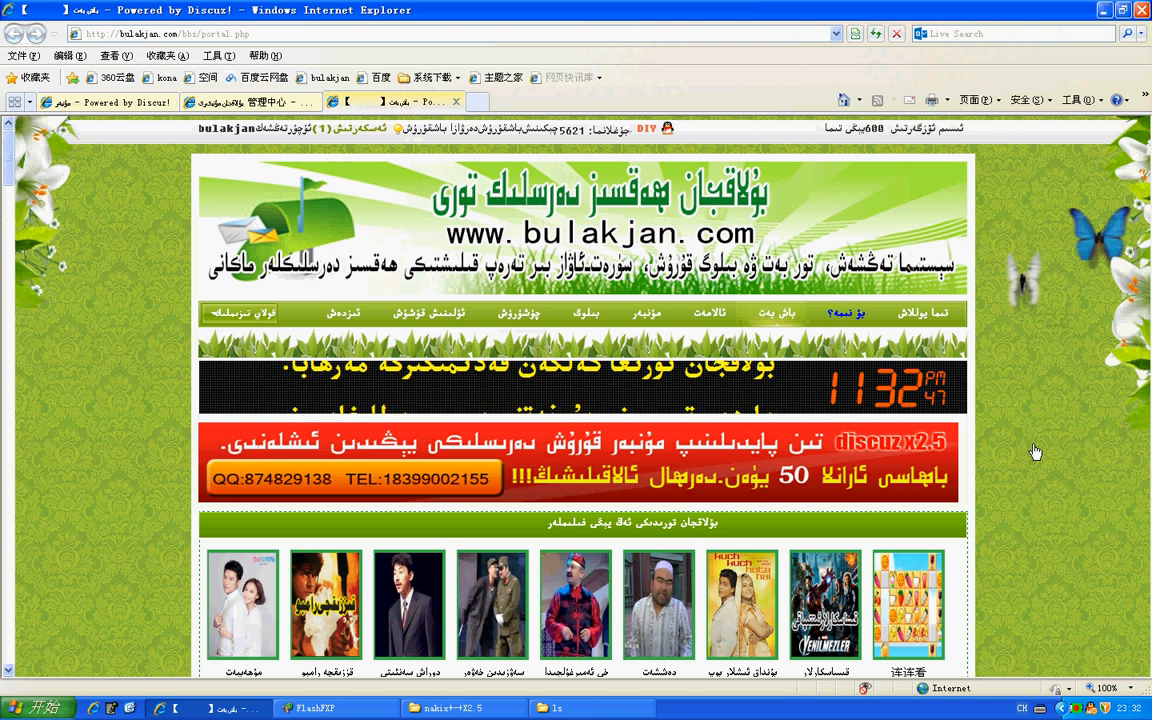
{"action": "scroll", "coordinate": [1036, 456], "scroll_direction": "down", "scroll_amount": 3}
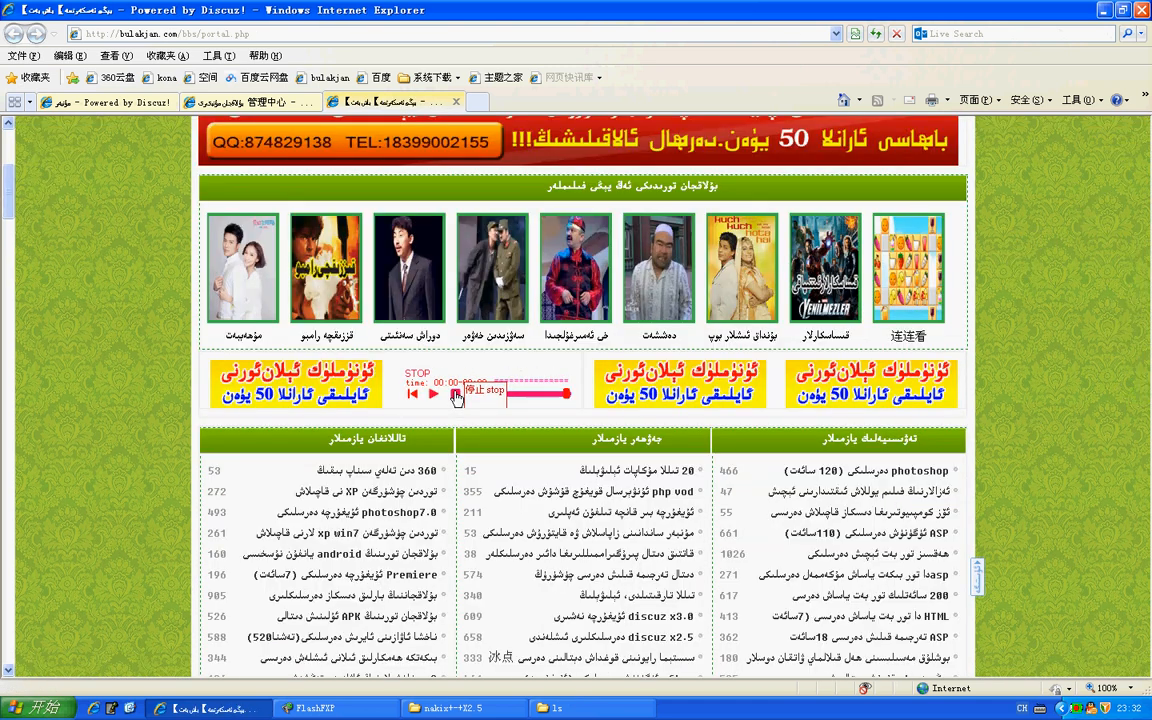
{"action": "scroll", "coordinate": [976, 334], "scroll_direction": "up", "scroll_amount": 3}
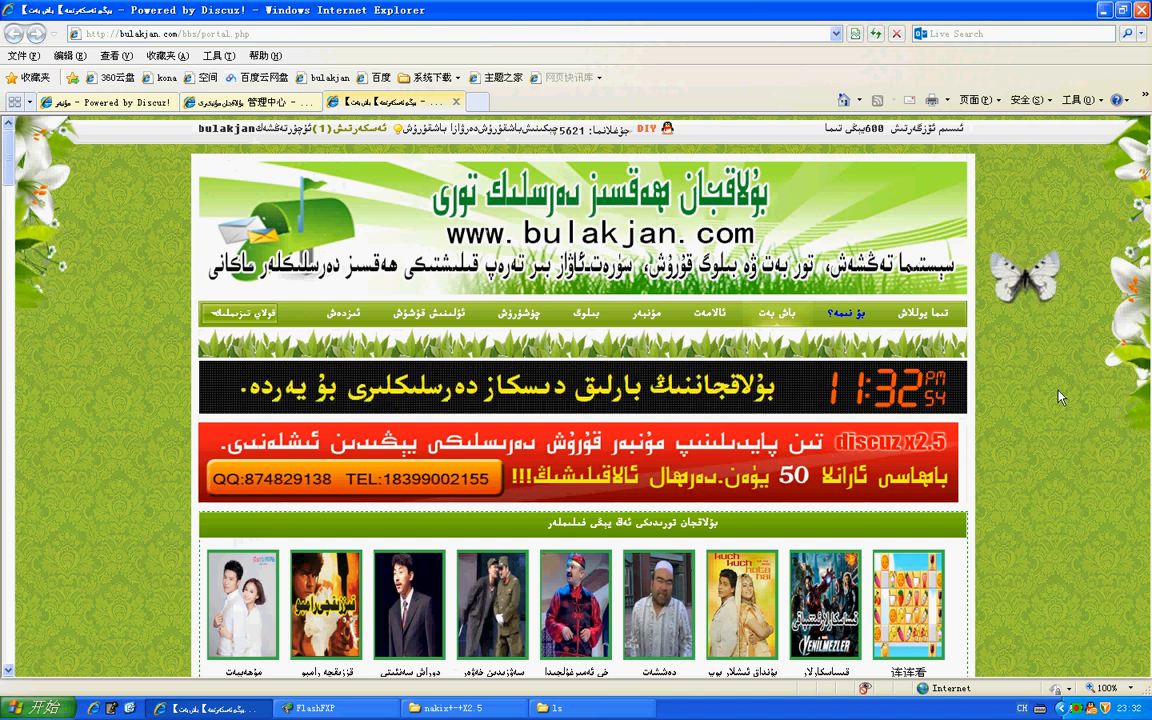
{"action": "scroll", "coordinate": [1061, 396], "scroll_direction": "down", "scroll_amount": 10}
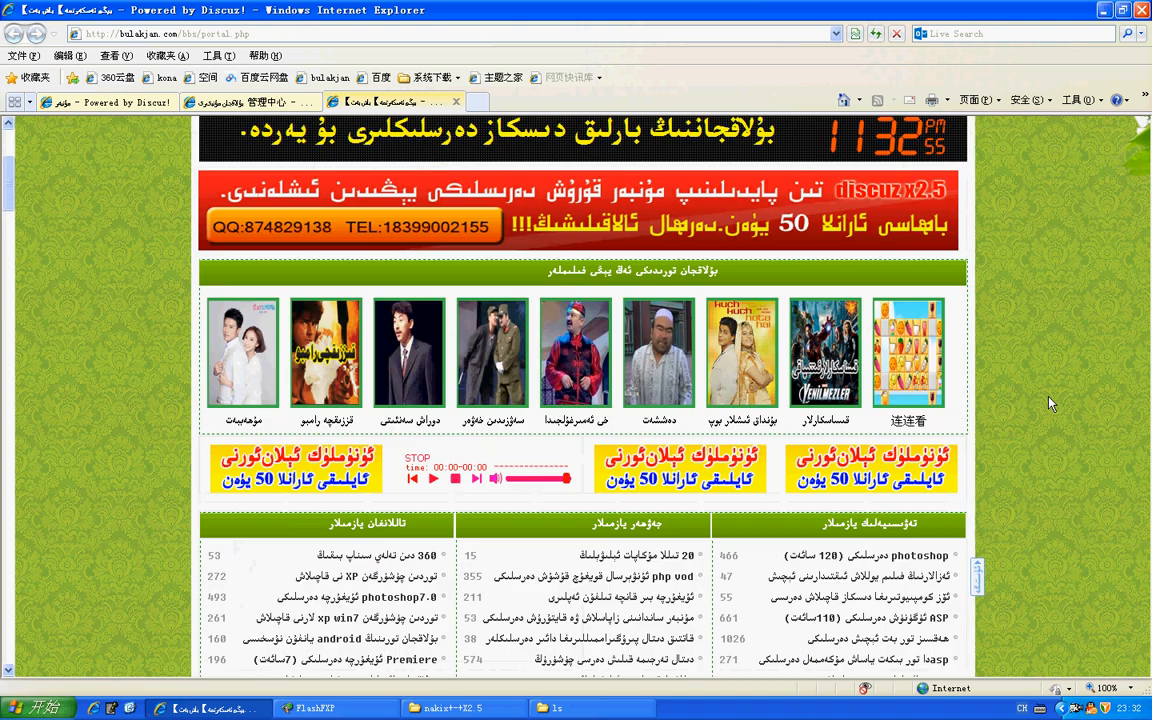
{"action": "scroll", "coordinate": [1050, 407], "scroll_direction": "up", "scroll_amount": 10}
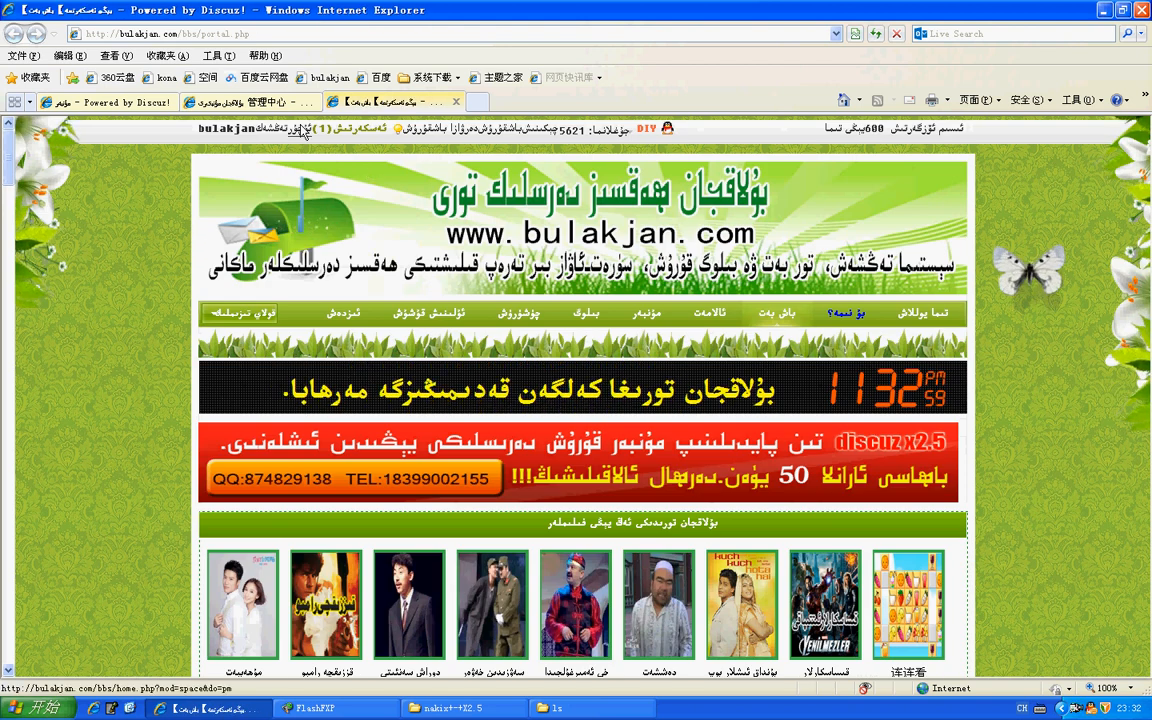
Switch to FlashFXP and move the remote side up to the /bulakjanakax/web/bbs/ folder
{"action": "left_click", "coordinate": [245, 103]}
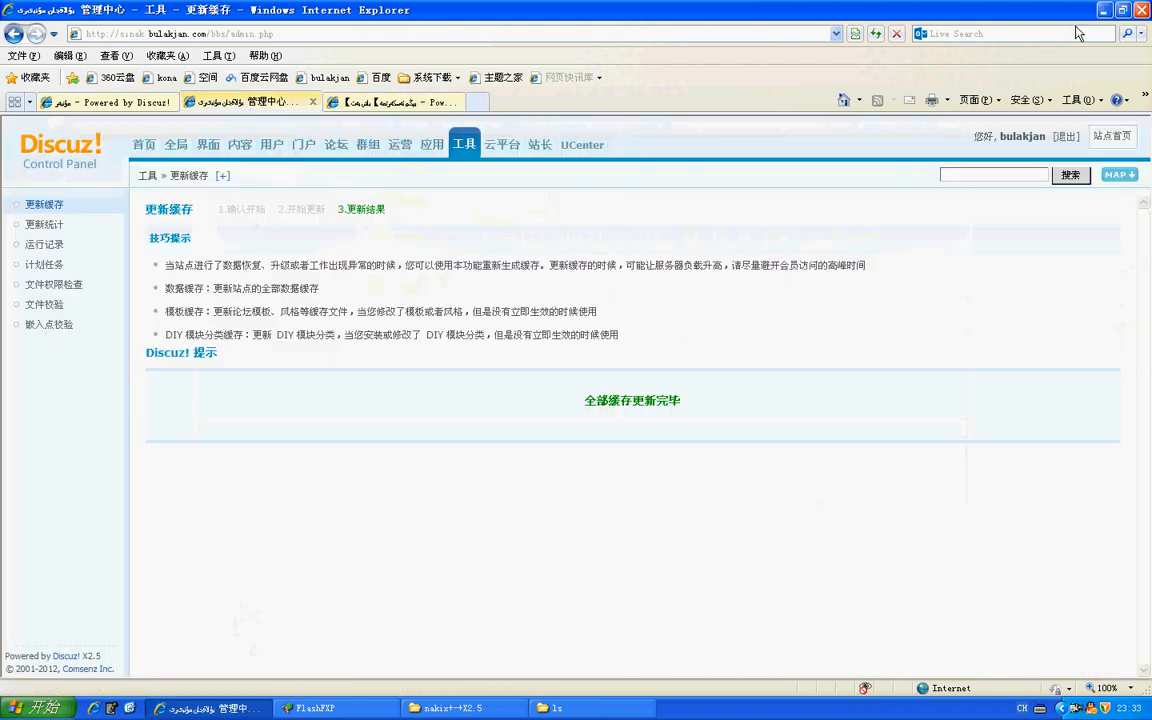
{"action": "left_click", "coordinate": [1103, 12]}
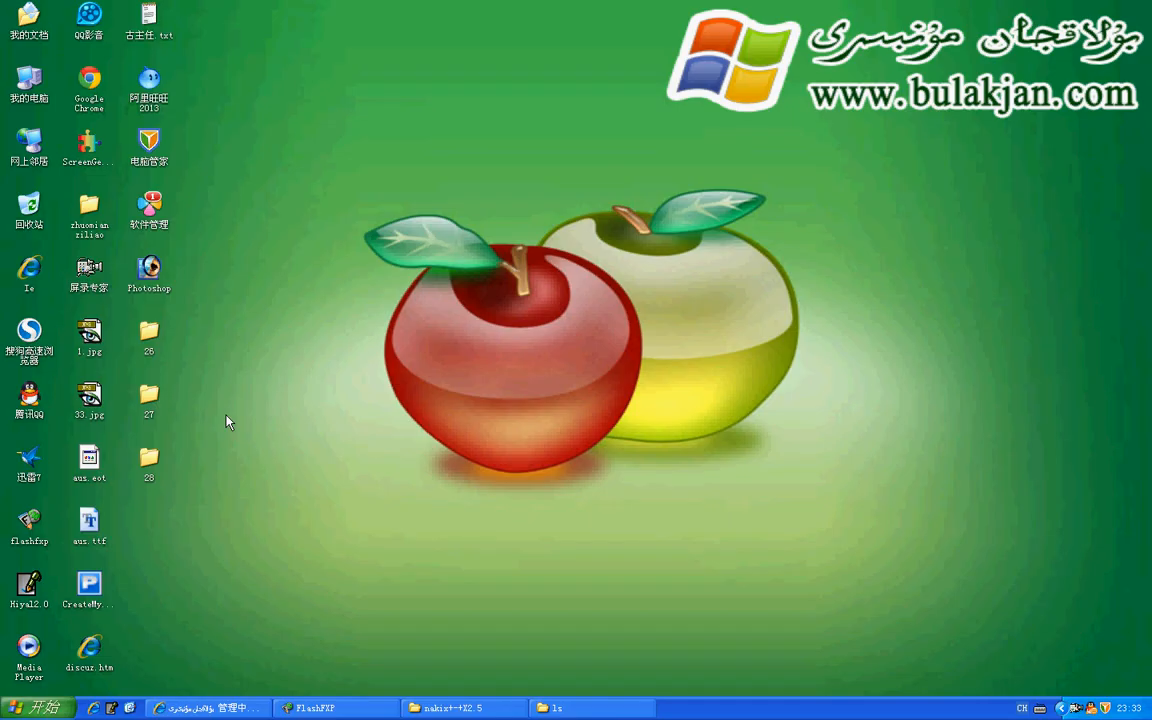
{"action": "left_click", "coordinate": [318, 708]}
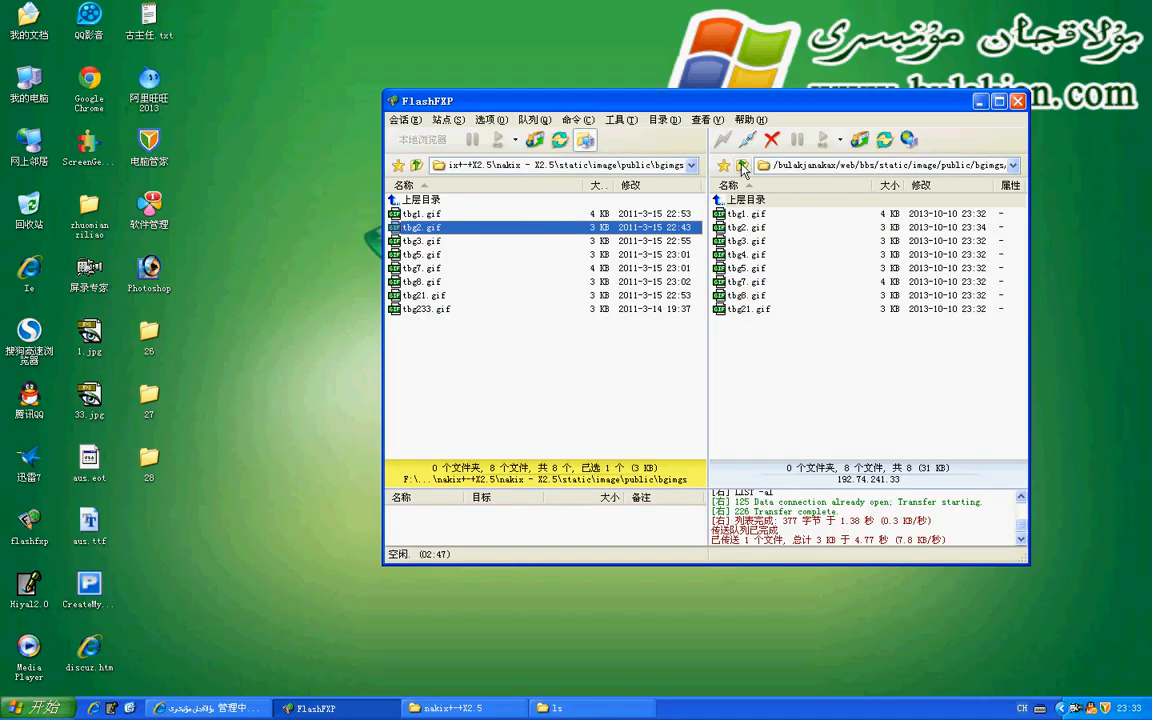
{"action": "left_click", "coordinate": [742, 166]}
{"action": "left_click", "coordinate": [742, 166]}
{"action": "left_click", "coordinate": [742, 166]}
{"action": "left_click", "coordinate": [742, 166]}
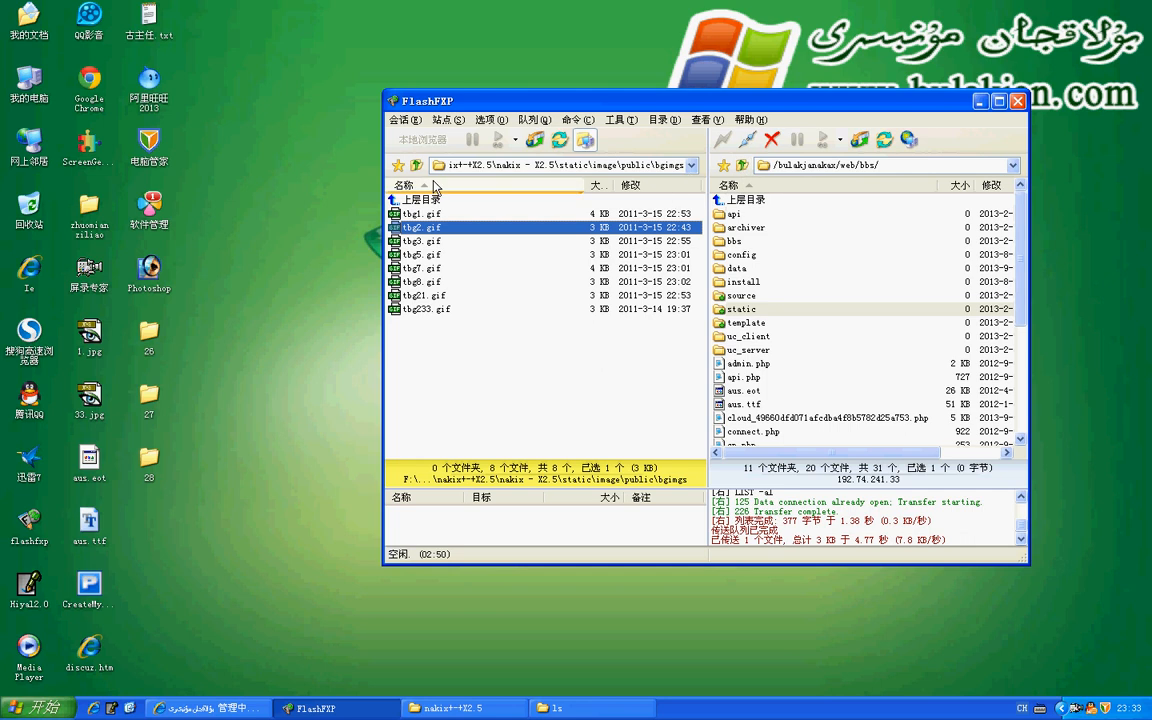
Move the local side up to the F:\2.5\kisturmilar folder
{"action": "left_click", "coordinate": [417, 166]}
{"action": "left_click", "coordinate": [417, 166]}
{"action": "left_click", "coordinate": [417, 166]}
{"action": "left_click", "coordinate": [417, 166]}
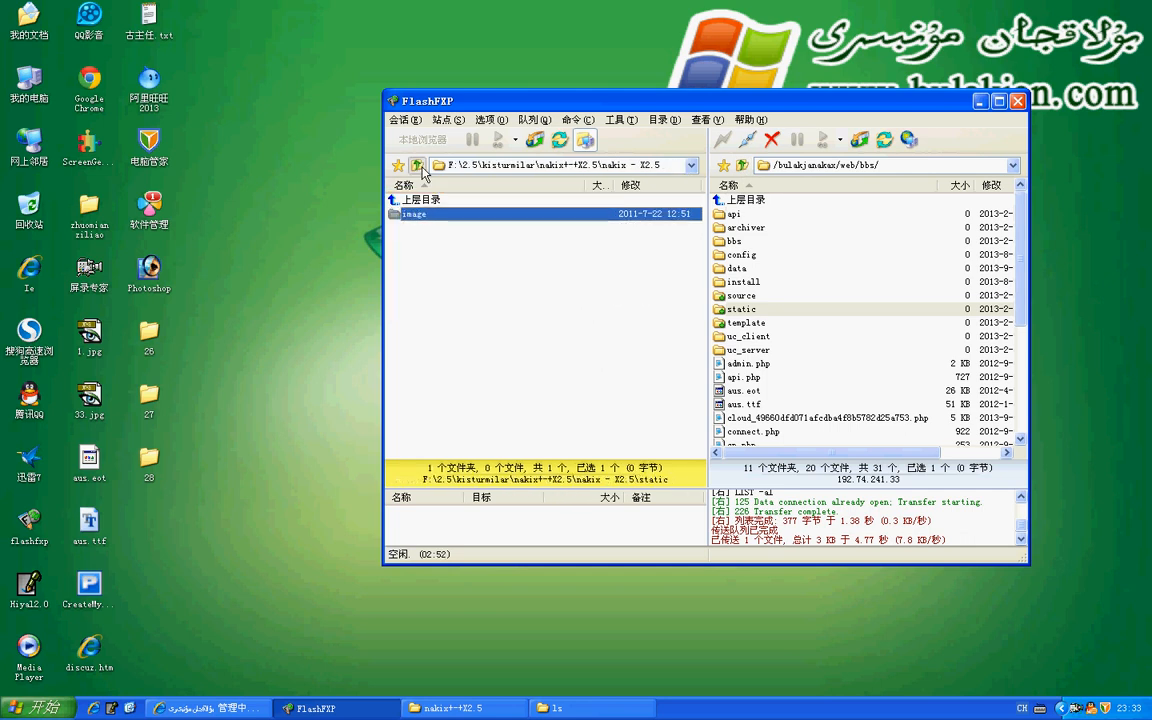
{"action": "left_click", "coordinate": [417, 166]}
{"action": "left_click", "coordinate": [417, 166]}
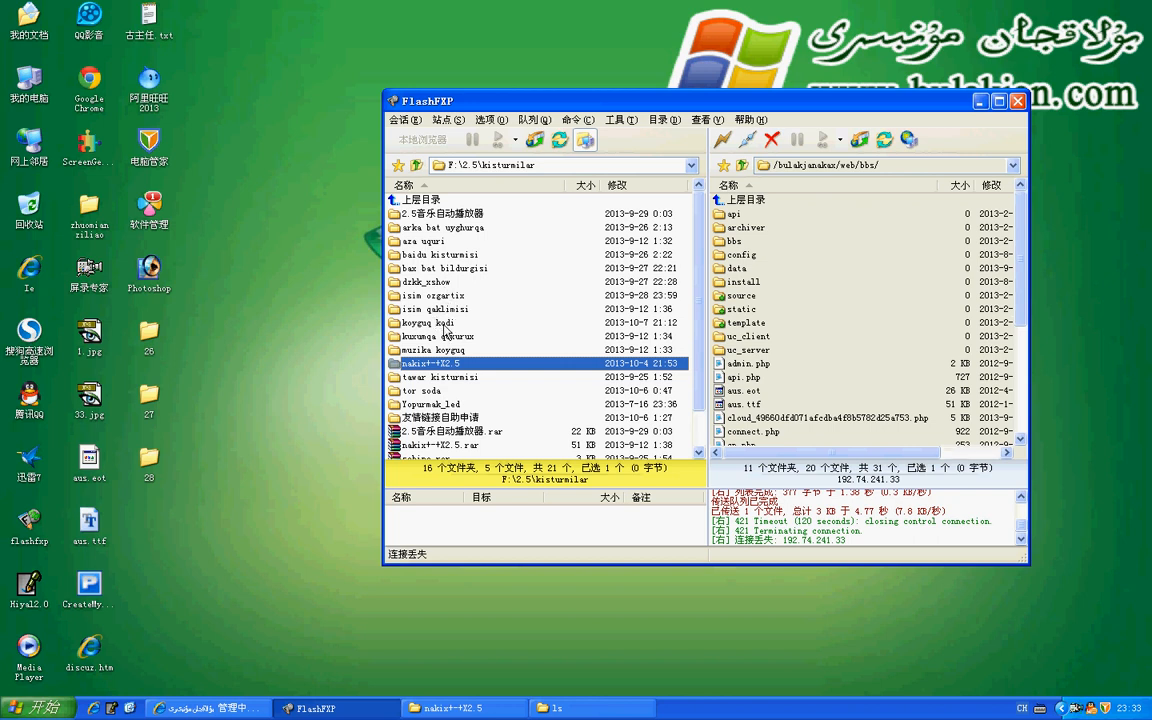
Go through the plugin folders and archives in the local kisturmilar folder one by one
{"action": "left_click", "coordinate": [437, 336]}
{"action": "left_click", "coordinate": [438, 352]}
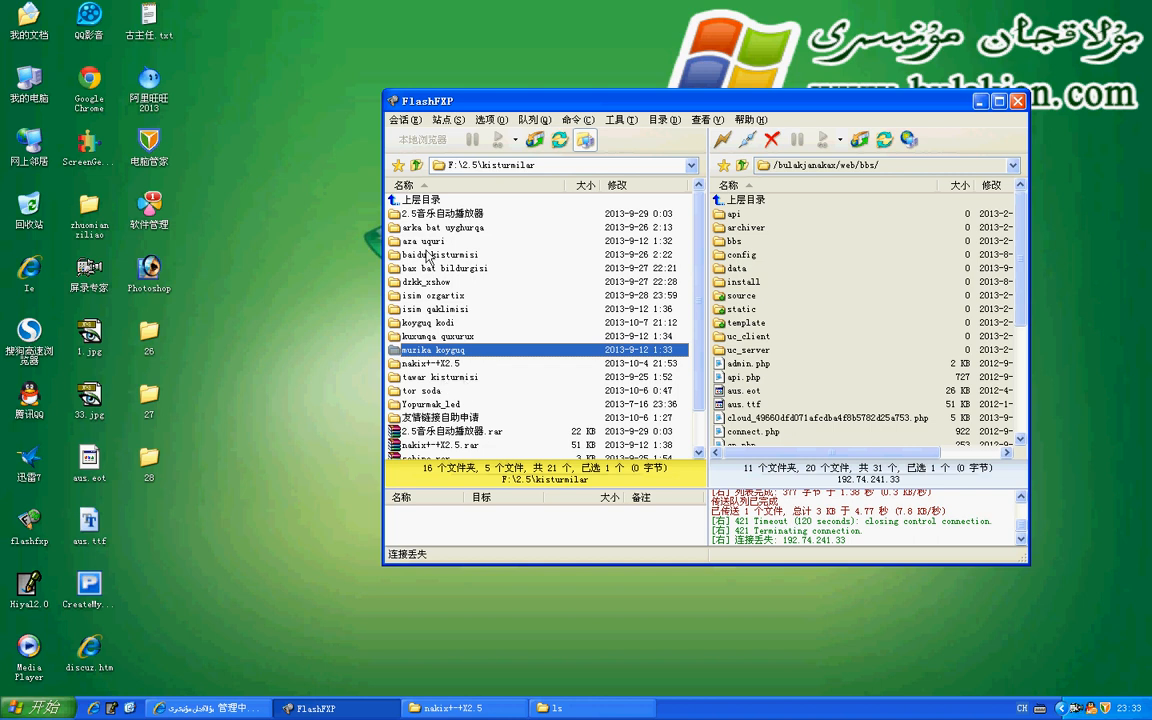
{"action": "left_click", "coordinate": [434, 214]}
{"action": "left_click", "coordinate": [432, 227]}
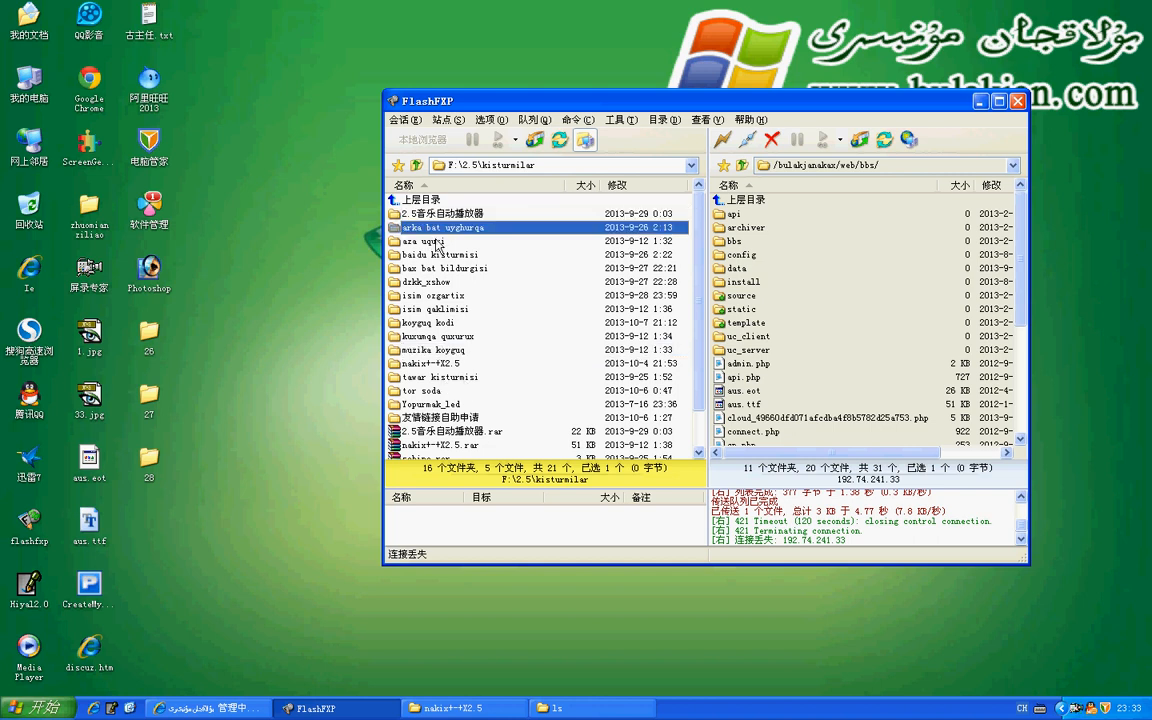
{"action": "left_click", "coordinate": [430, 241]}
{"action": "left_click", "coordinate": [432, 254]}
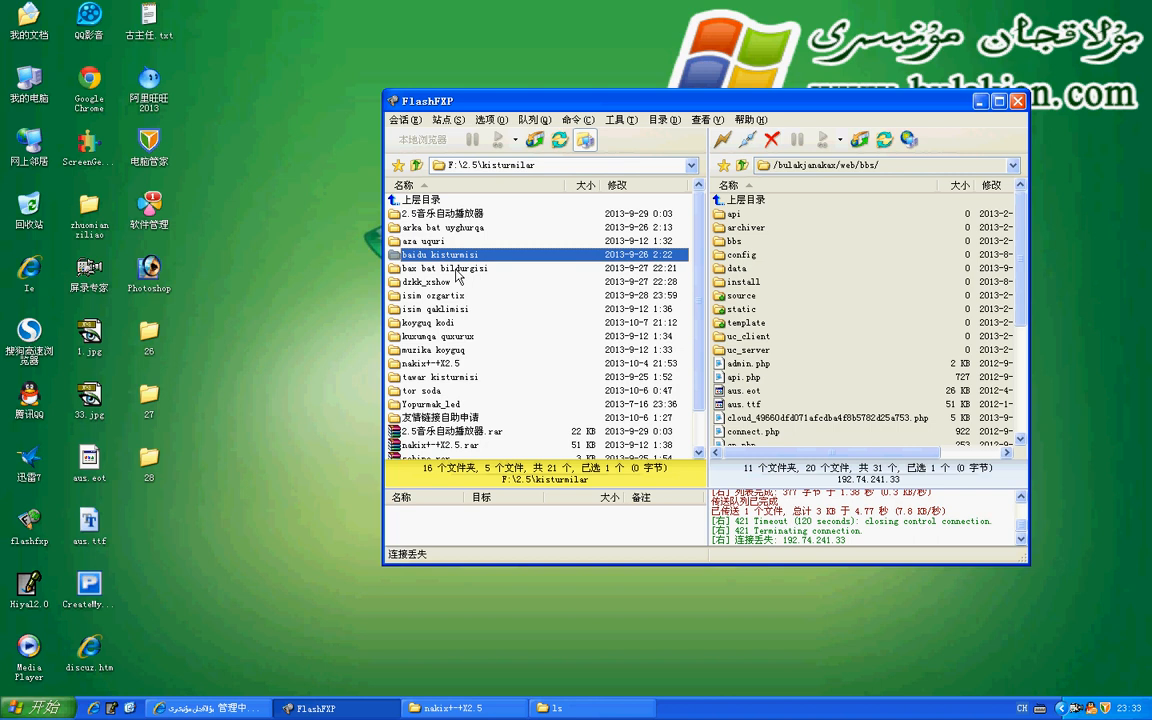
{"action": "left_click", "coordinate": [440, 268]}
{"action": "left_click", "coordinate": [440, 282]}
{"action": "left_click", "coordinate": [445, 296]}
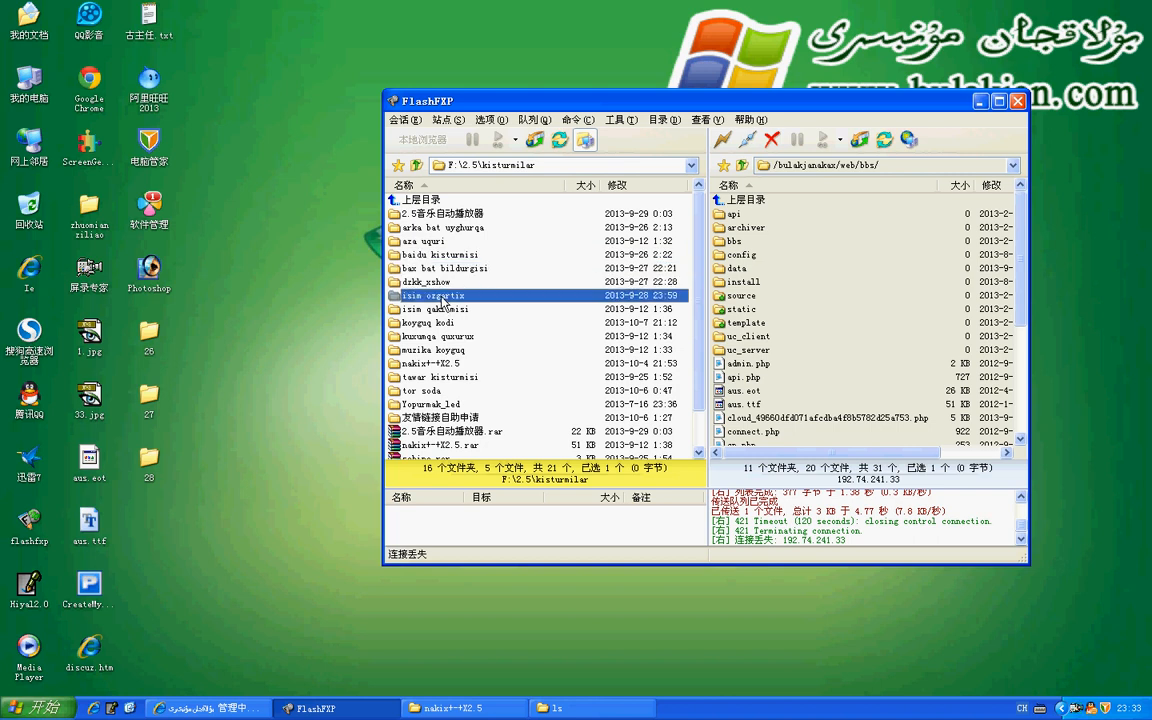
{"action": "left_click", "coordinate": [450, 309]}
{"action": "left_click", "coordinate": [449, 323]}
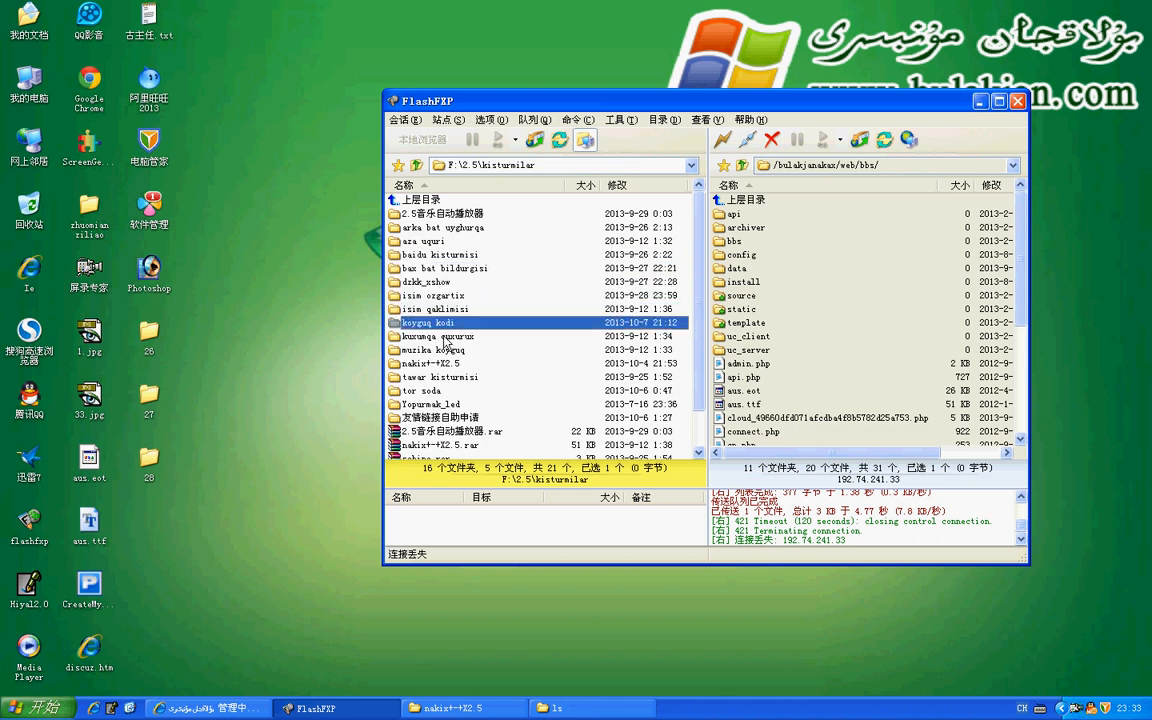
{"action": "left_click", "coordinate": [452, 337]}
{"action": "left_click", "coordinate": [440, 350]}
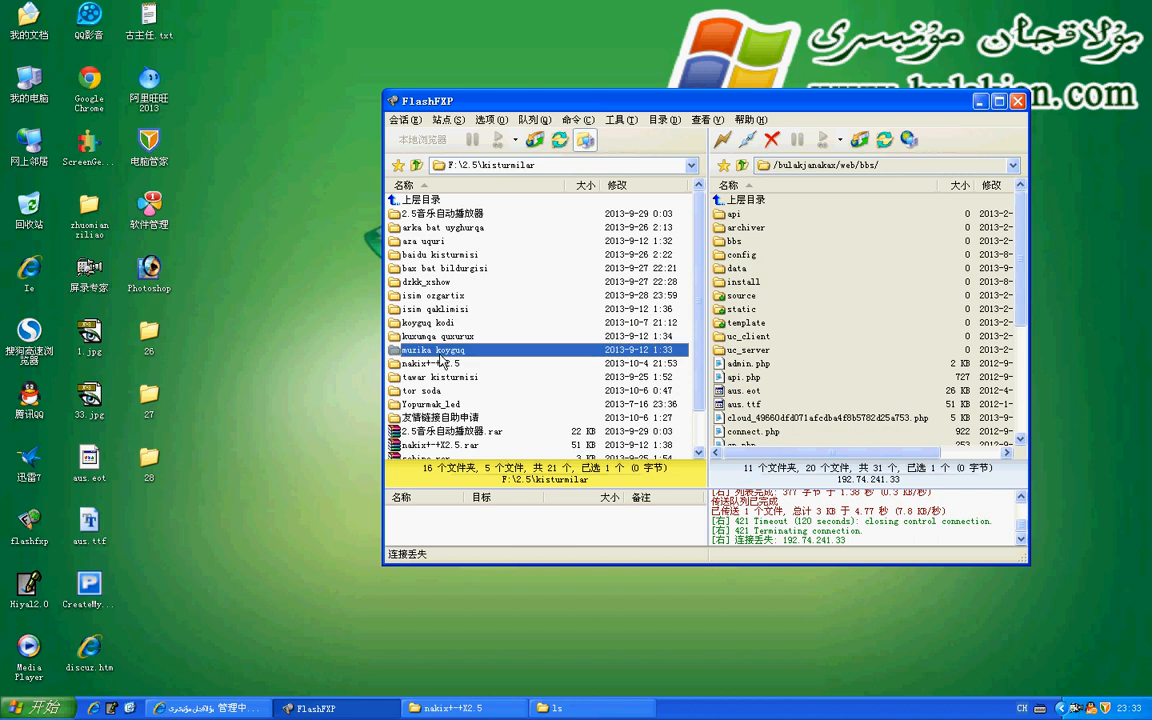
{"action": "left_click", "coordinate": [440, 364]}
{"action": "left_click", "coordinate": [440, 378]}
{"action": "left_click", "coordinate": [440, 391]}
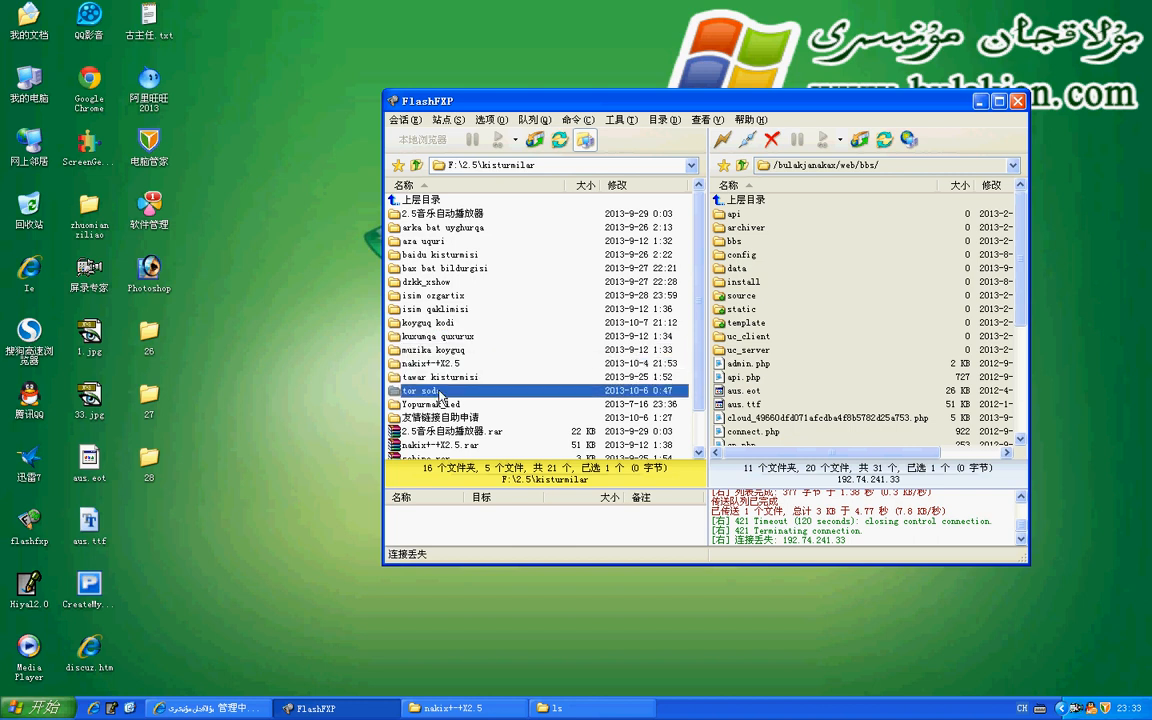
{"action": "left_click", "coordinate": [440, 404]}
{"action": "left_click", "coordinate": [440, 417]}
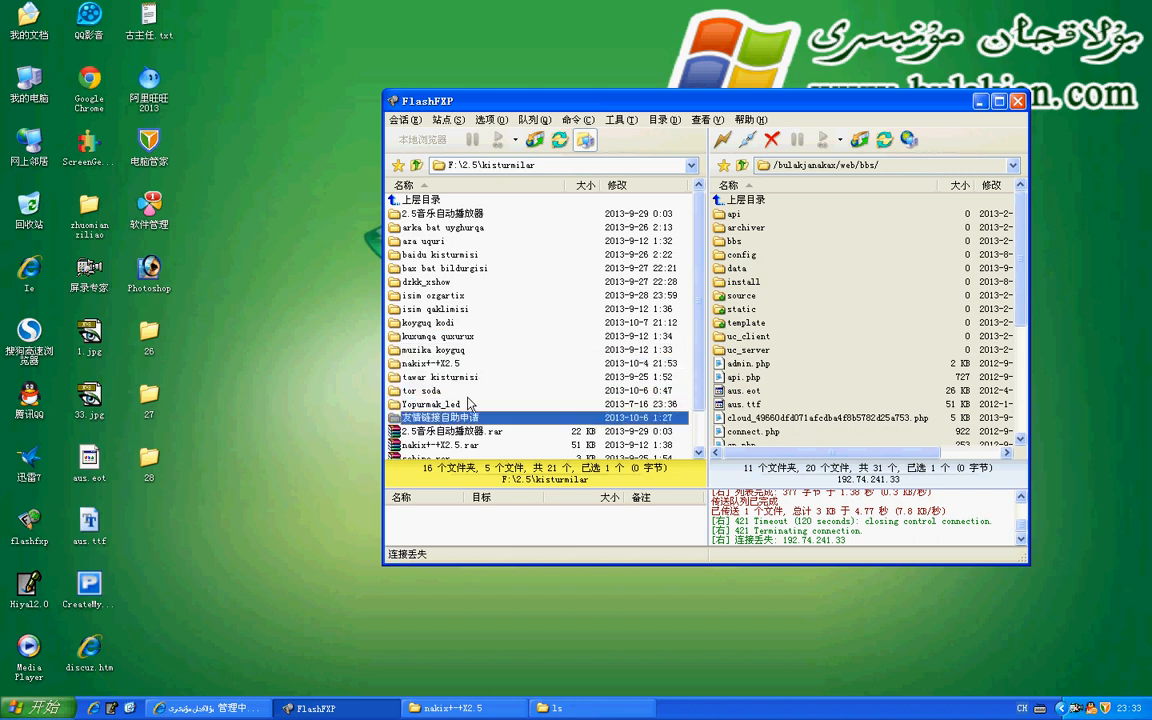
{"action": "scroll", "coordinate": [470, 403], "scroll_direction": "down", "scroll_amount": 1}
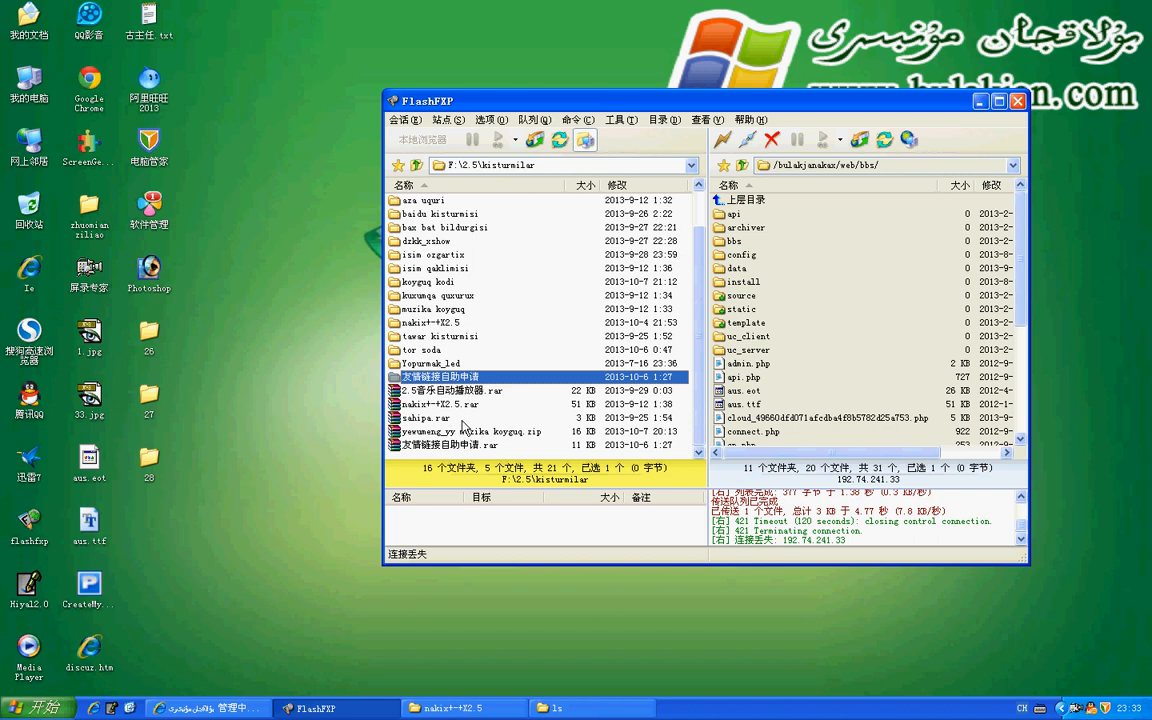
{"action": "scroll", "coordinate": [460, 418], "scroll_direction": "up", "scroll_amount": 1}
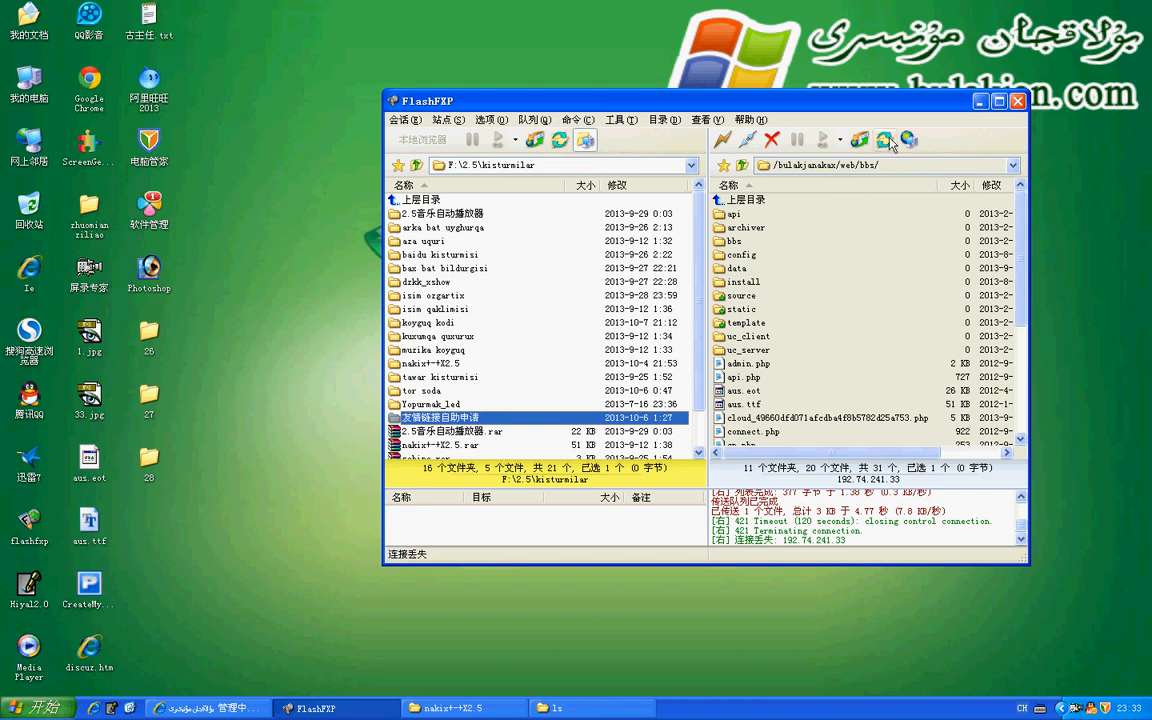
Switch back to Internet Explorer and open the bulakjan.com forum from its portal page
{"action": "left_click", "coordinate": [979, 101]}
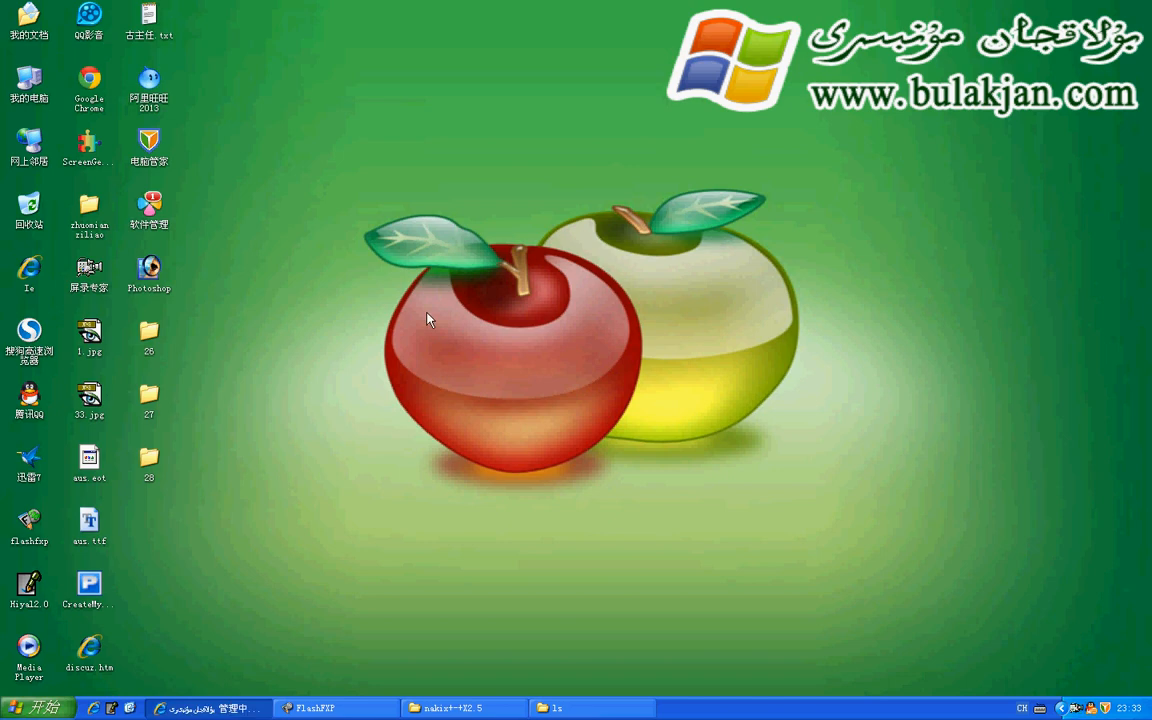
{"action": "left_click", "coordinate": [230, 707]}
{"action": "left_click", "coordinate": [340, 102]}
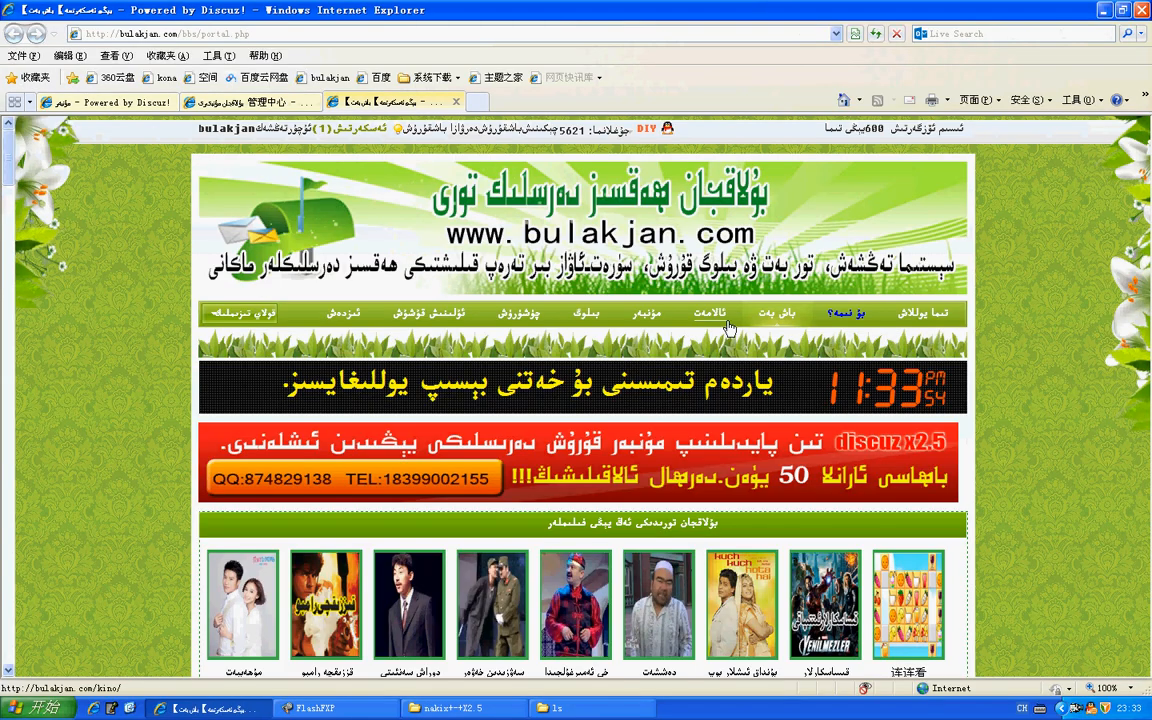
{"action": "left_click", "coordinate": [648, 313]}
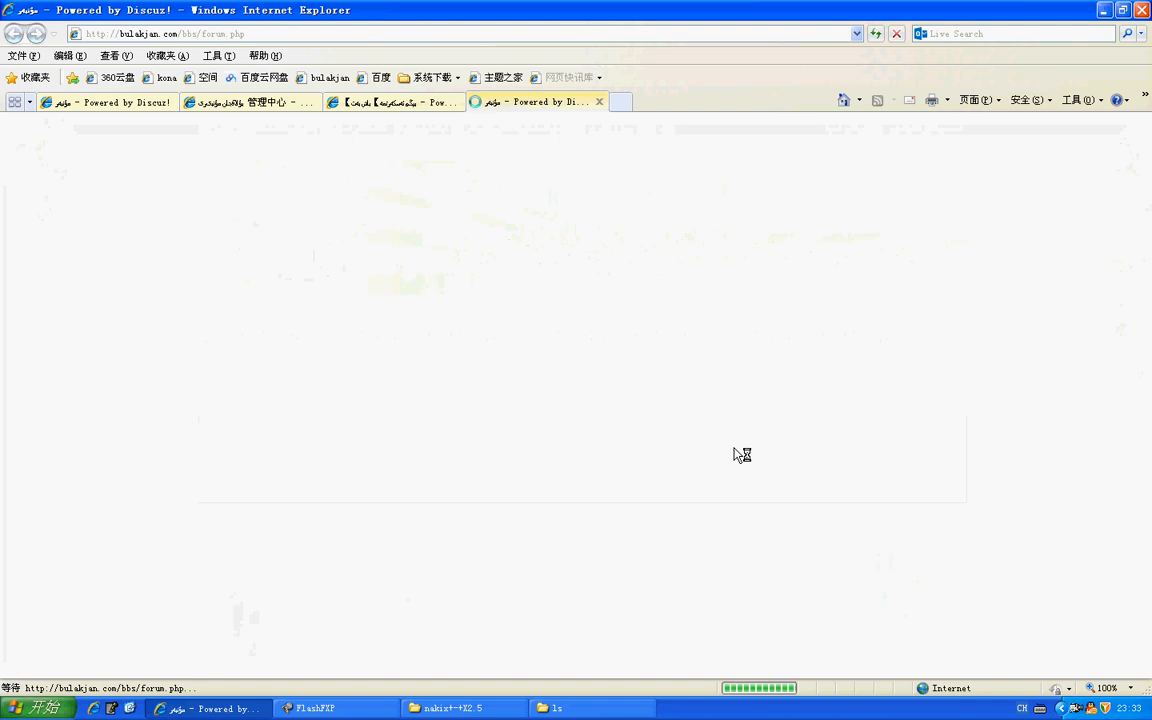
Open the forum-building board (مۇنبەر قۇرۇش) in the lessons section and filter its threads by duscuz 2.5
{"action": "scroll", "coordinate": [738, 456], "scroll_direction": "down", "scroll_amount": 3}
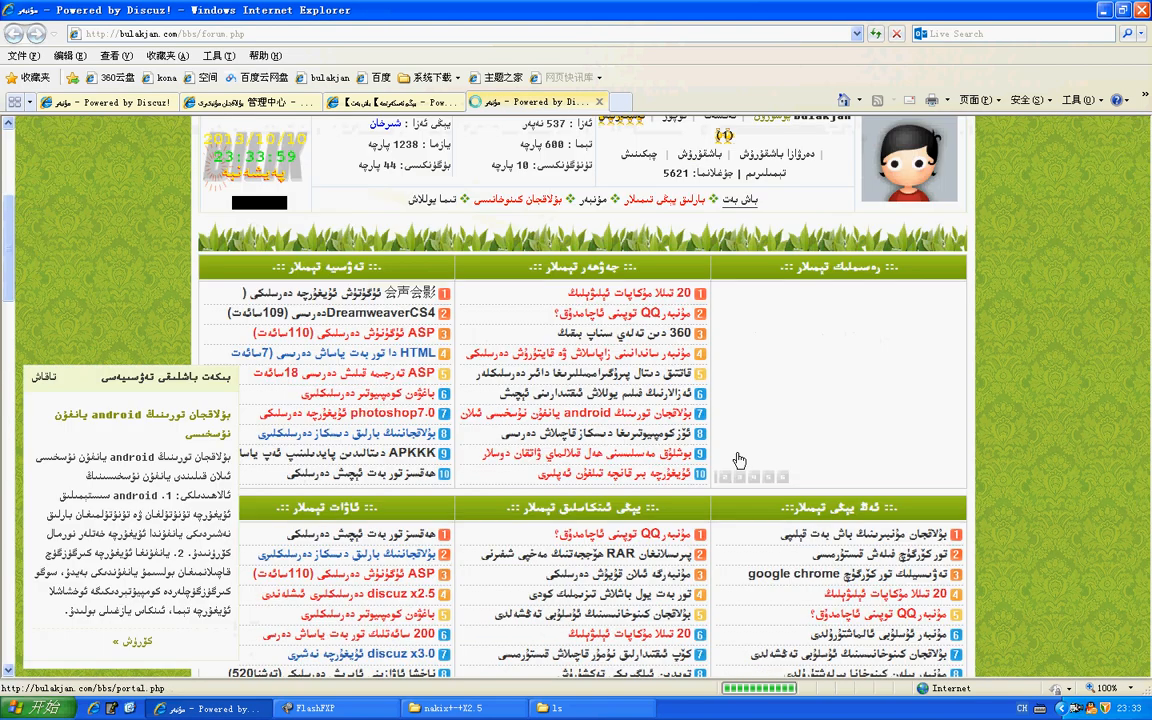
{"action": "scroll", "coordinate": [738, 459], "scroll_direction": "down", "scroll_amount": 10}
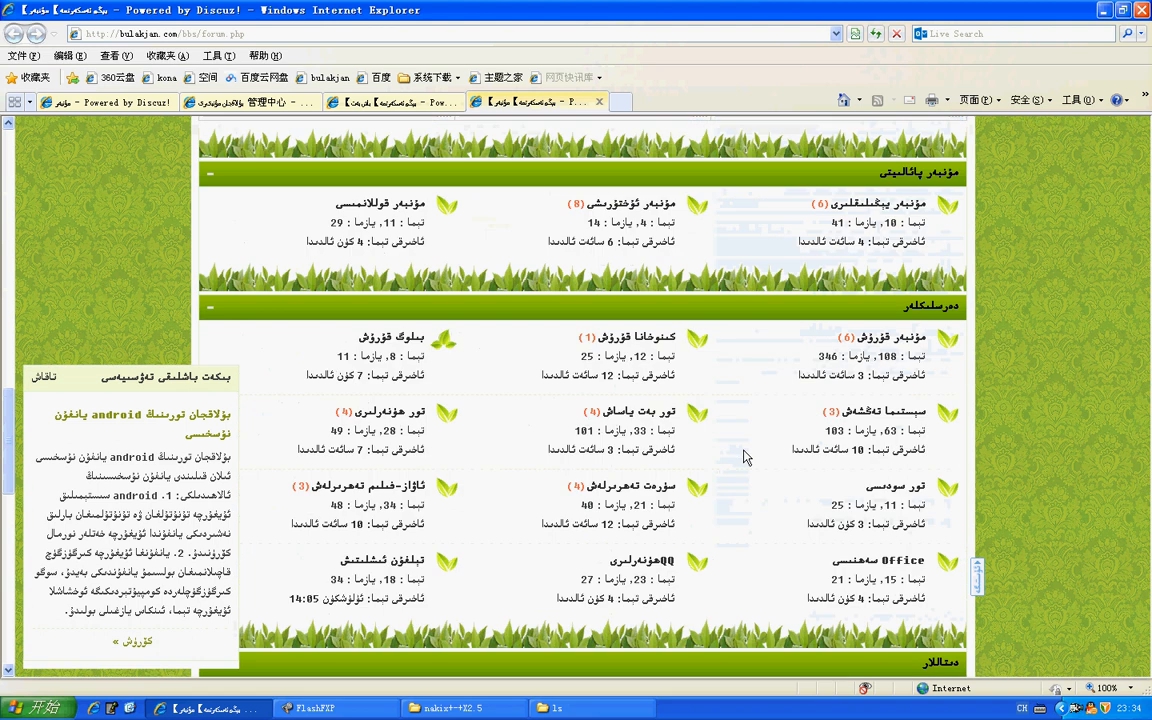
{"action": "left_click", "coordinate": [893, 338]}
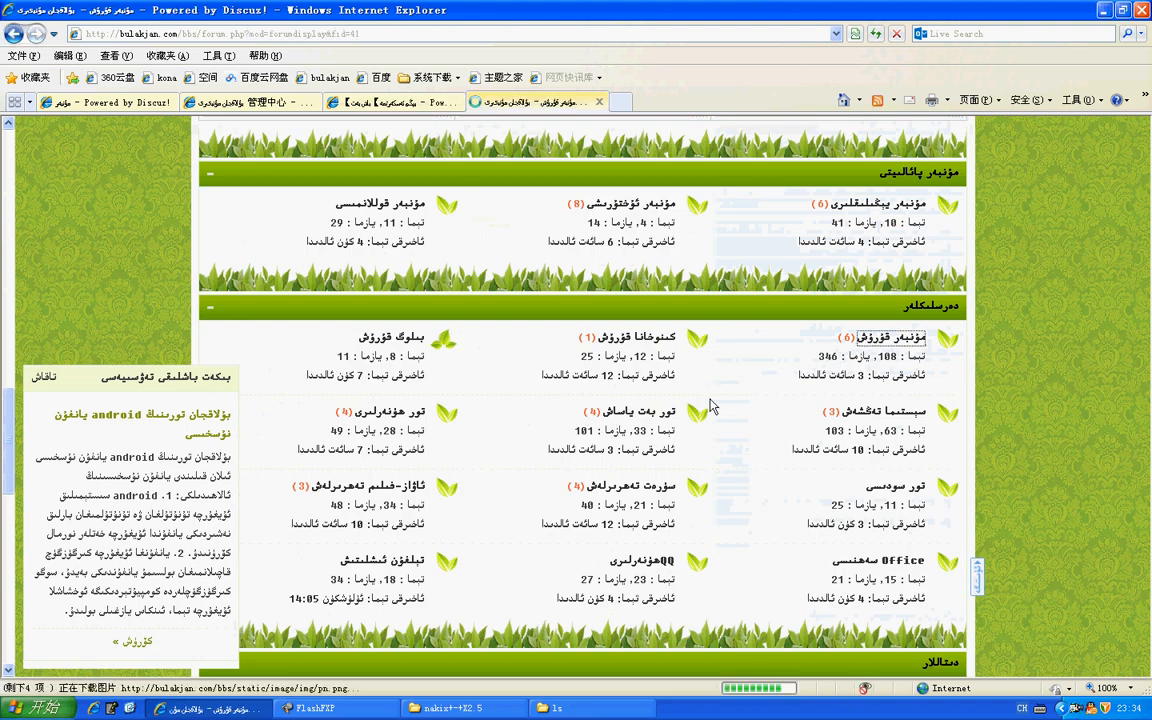
{"action": "scroll", "coordinate": [712, 404], "scroll_direction": "down", "scroll_amount": 3}
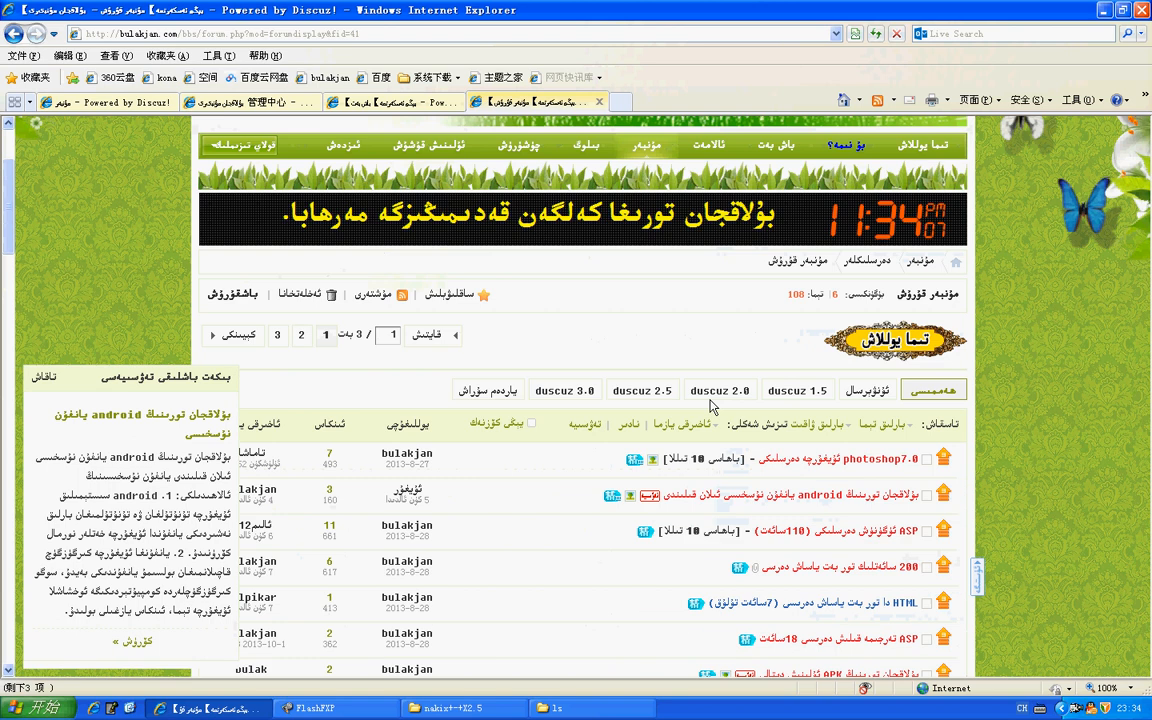
{"action": "left_click", "coordinate": [645, 391]}
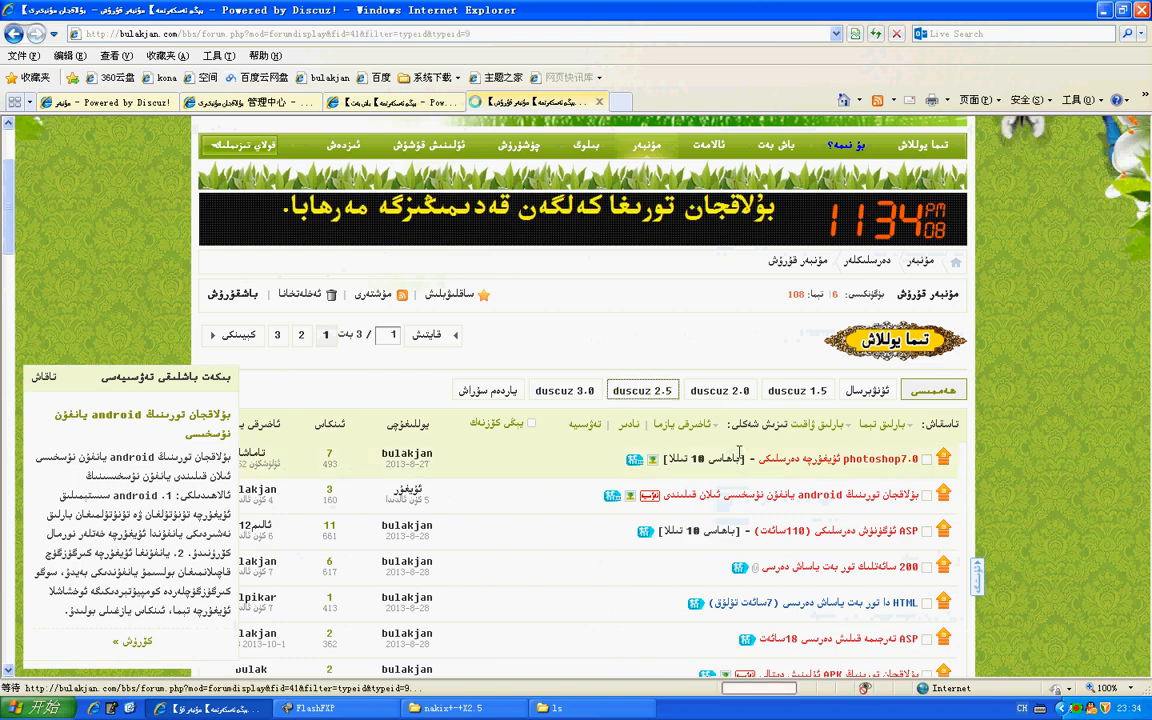
Open the thread about the discuz x2.5 administrator helper plugin from the filtered list
{"action": "scroll", "coordinate": [740, 455], "scroll_direction": "down", "scroll_amount": 10}
{"action": "scroll", "coordinate": [740, 458], "scroll_direction": "up", "scroll_amount": 2}
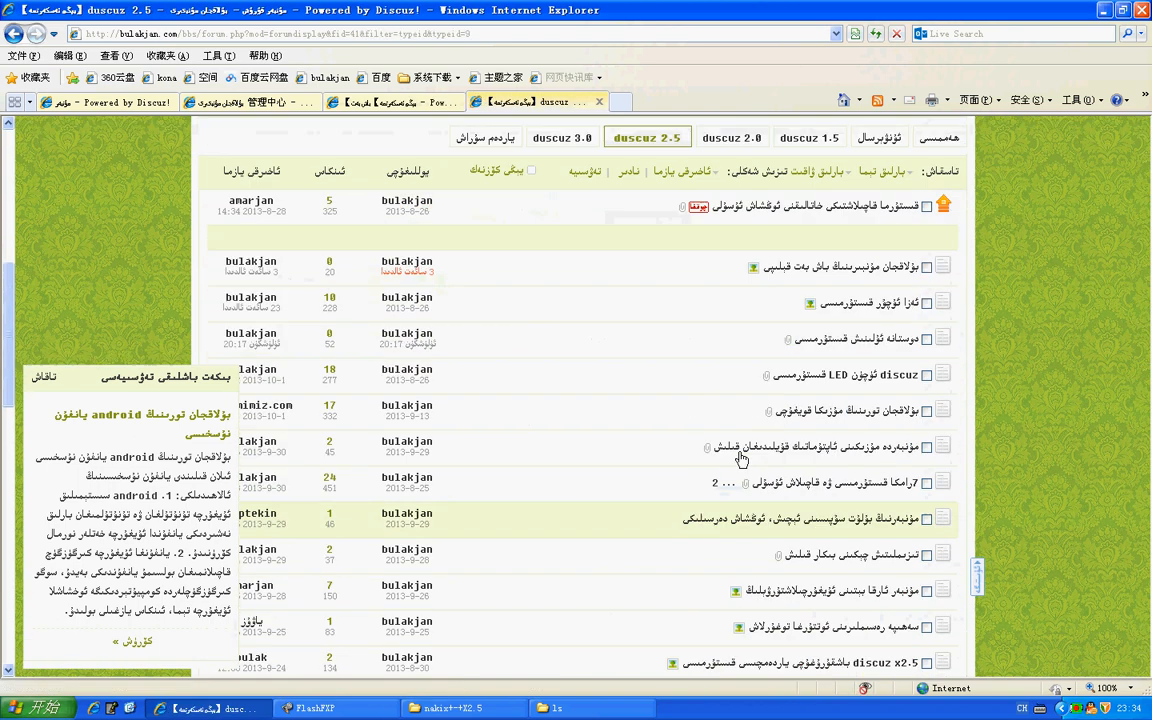
{"action": "scroll", "coordinate": [665, 406], "scroll_direction": "down", "scroll_amount": 4}
{"action": "left_click", "coordinate": [813, 418]}
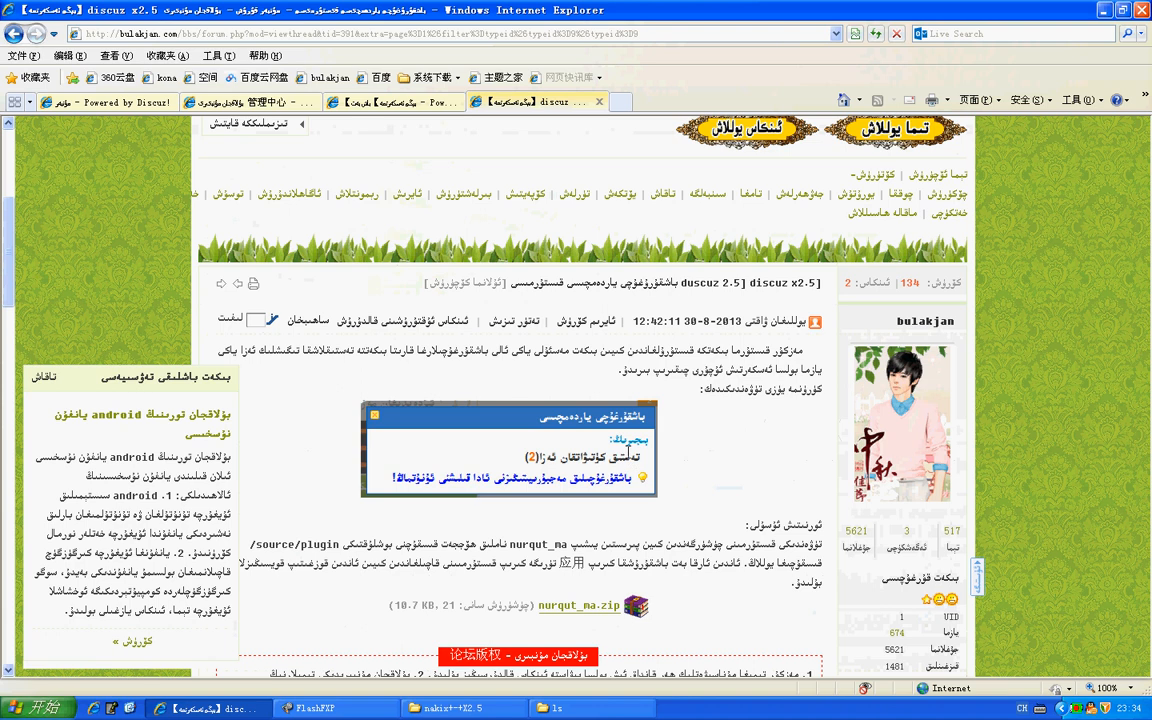
Save the thread's plugin attachment nurqut_ma.zip to the computer
{"action": "scroll", "coordinate": [568, 410], "scroll_direction": "down", "scroll_amount": 3}
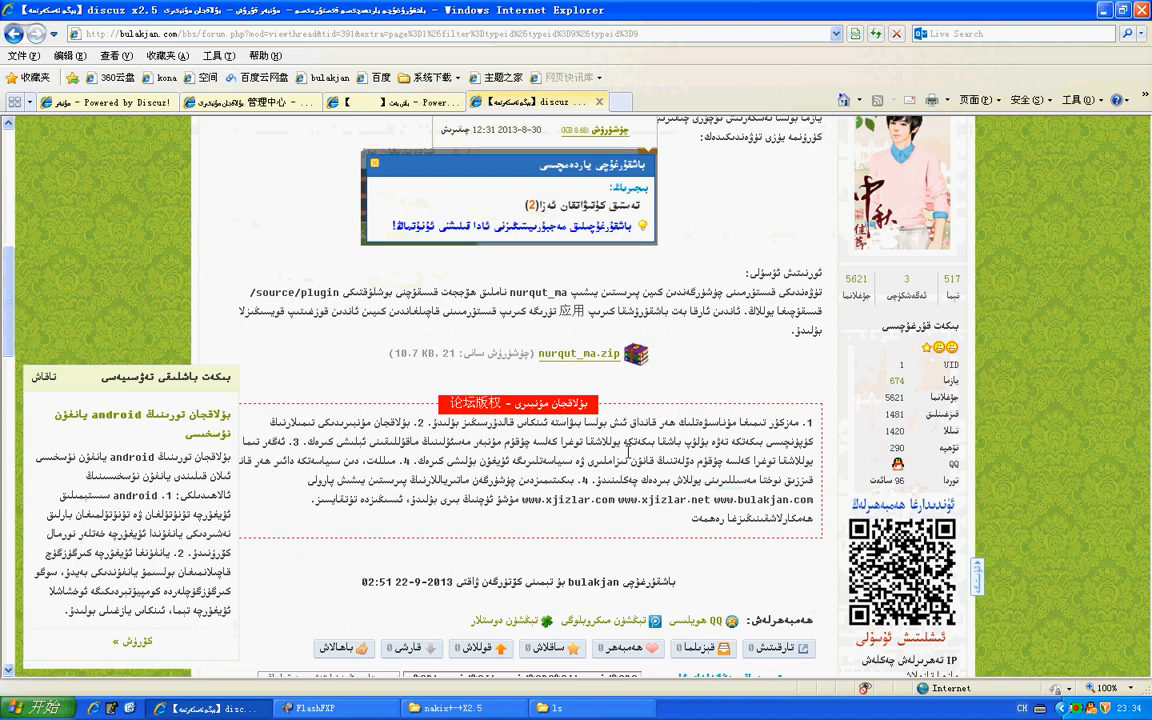
{"action": "right_click", "coordinate": [570, 358]}
{"action": "left_click", "coordinate": [612, 412]}
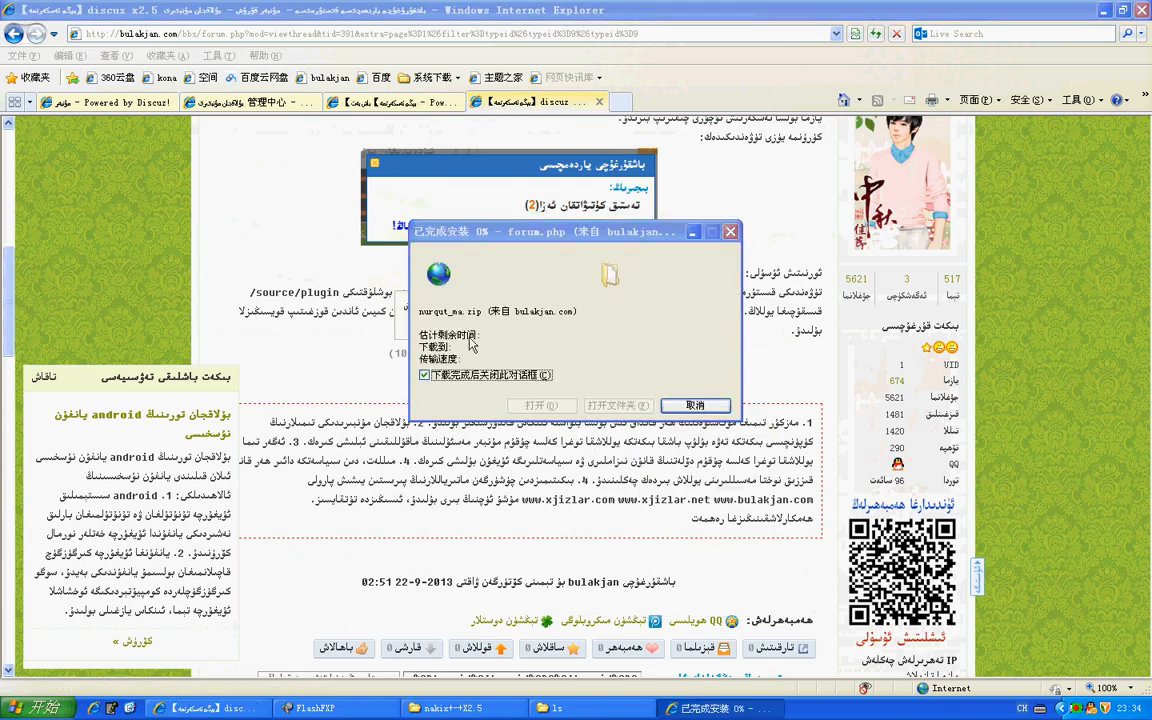
{"action": "left_click", "coordinate": [456, 364]}
{"action": "left_click", "coordinate": [809, 535]}
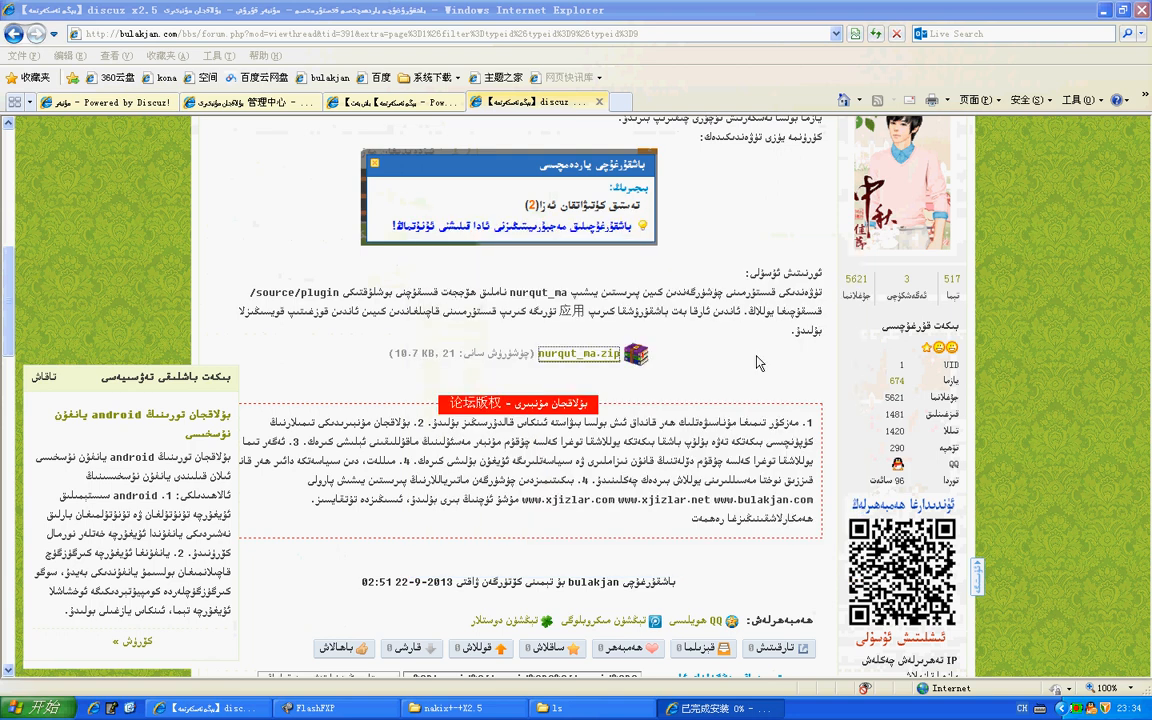
Extract the downloaded nurqut_ma.zip on the desktop into its own nurqut_ma folder
{"action": "left_click", "coordinate": [1104, 10]}
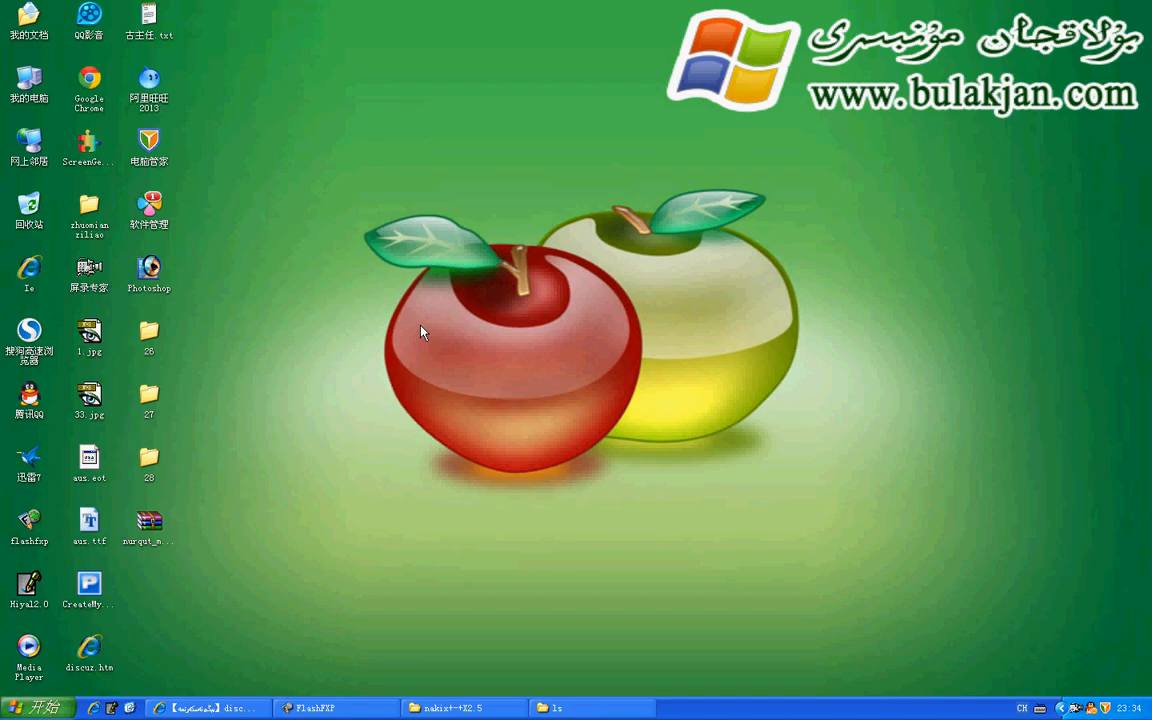
{"action": "right_click", "coordinate": [150, 530]}
{"action": "left_click", "coordinate": [225, 362]}
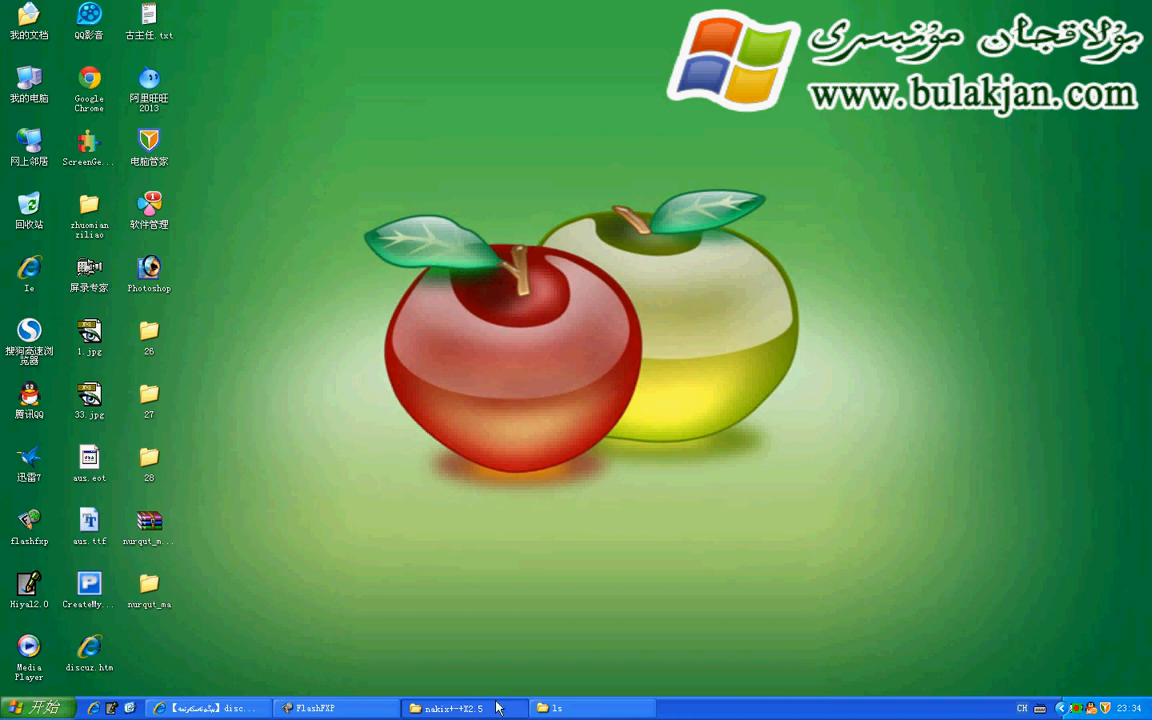
Switch to FlashFXP and browse the local side to the desktop's nurqut_ma folder, checking the inner plugin folder's files
{"action": "left_click", "coordinate": [315, 708]}
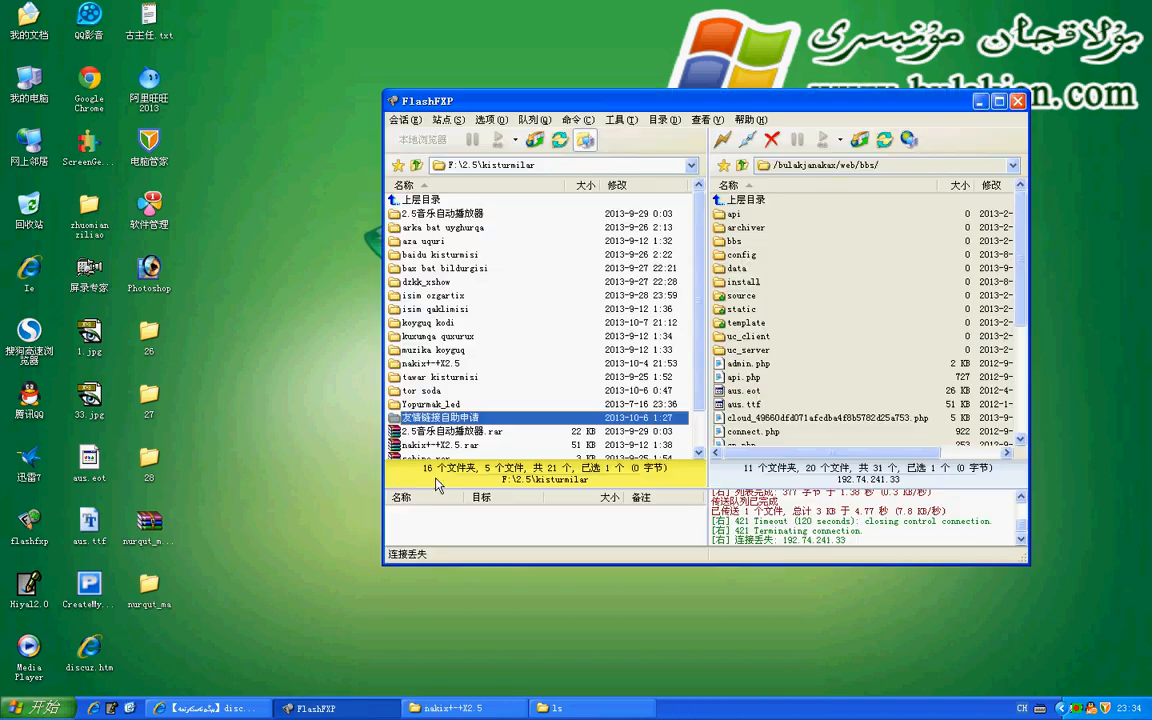
{"action": "left_click", "coordinate": [690, 166]}
{"action": "scroll", "coordinate": [560, 260], "scroll_direction": "up", "scroll_amount": 5}
{"action": "left_click", "coordinate": [465, 180]}
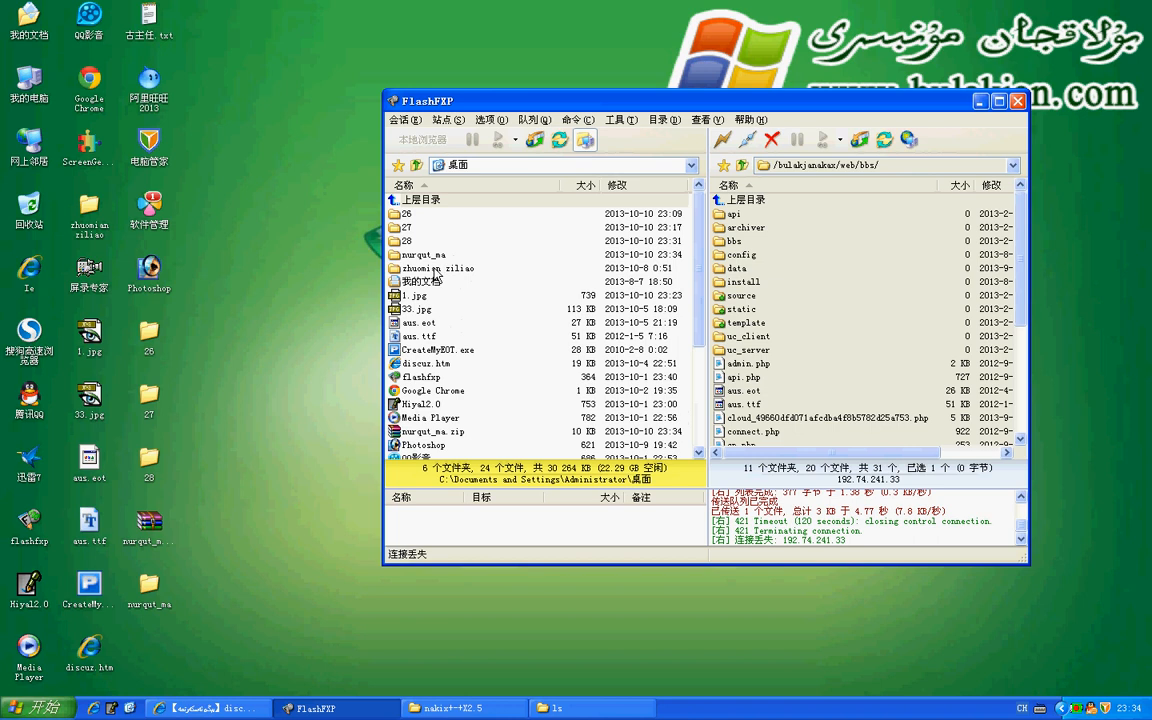
{"action": "double_click", "coordinate": [425, 254]}
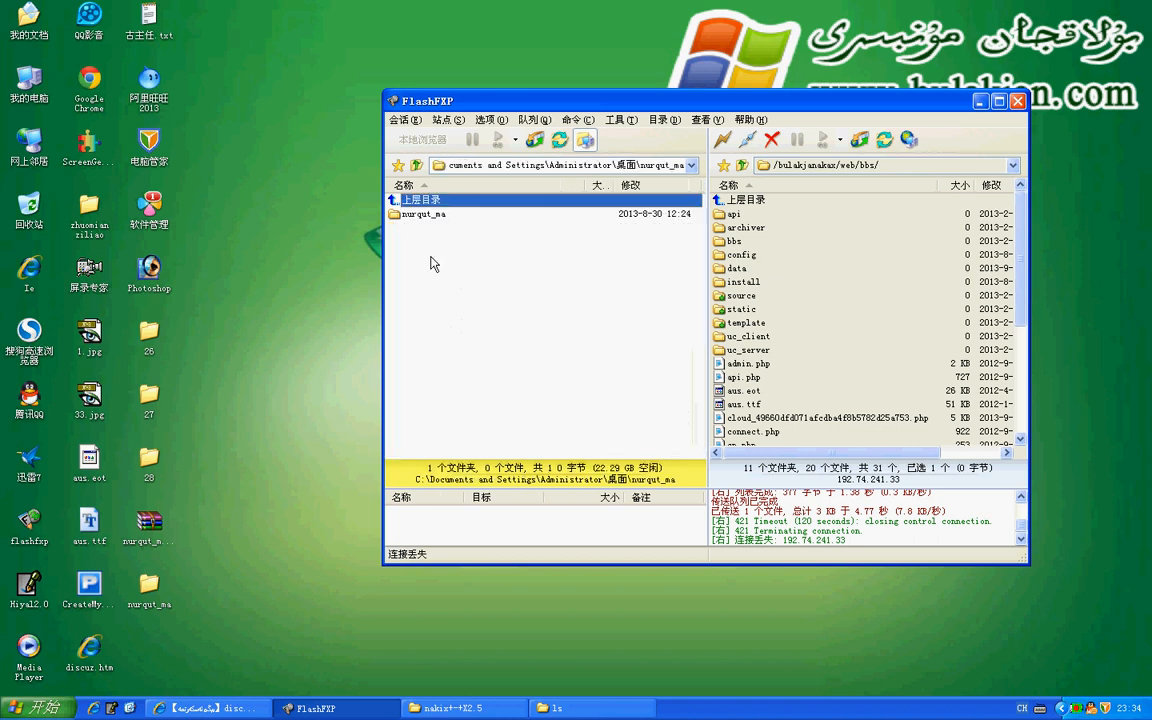
{"action": "left_click", "coordinate": [429, 215]}
{"action": "double_click", "coordinate": [429, 216]}
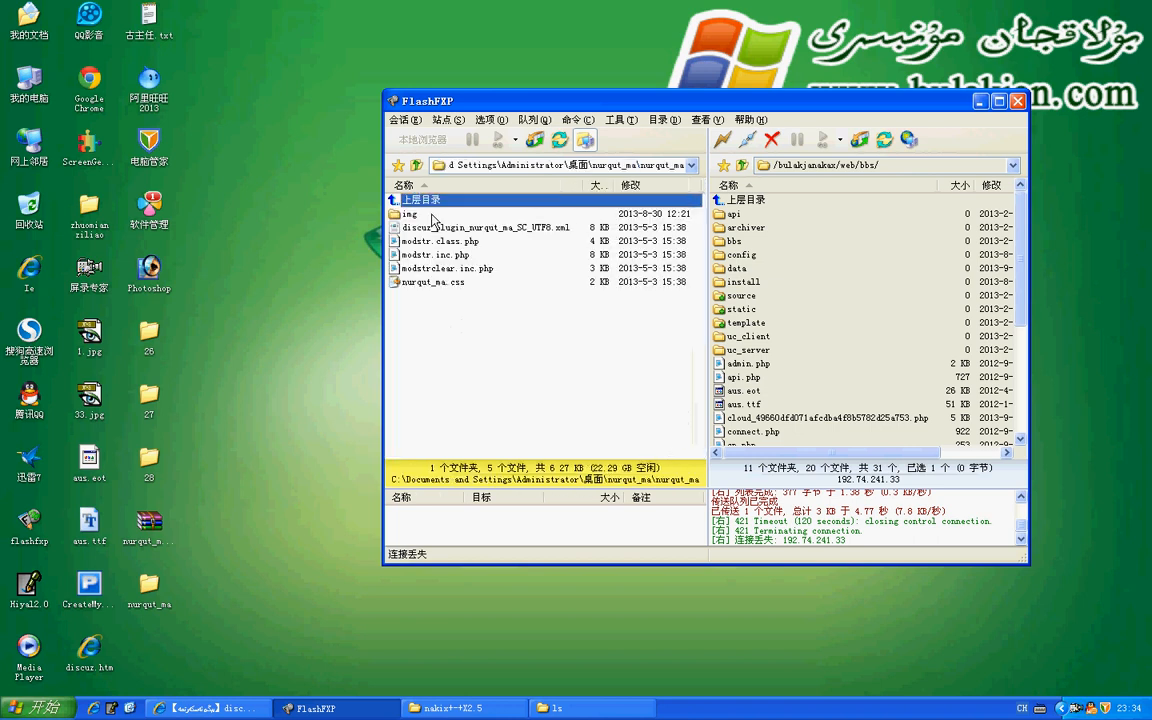
{"action": "left_click", "coordinate": [416, 166]}
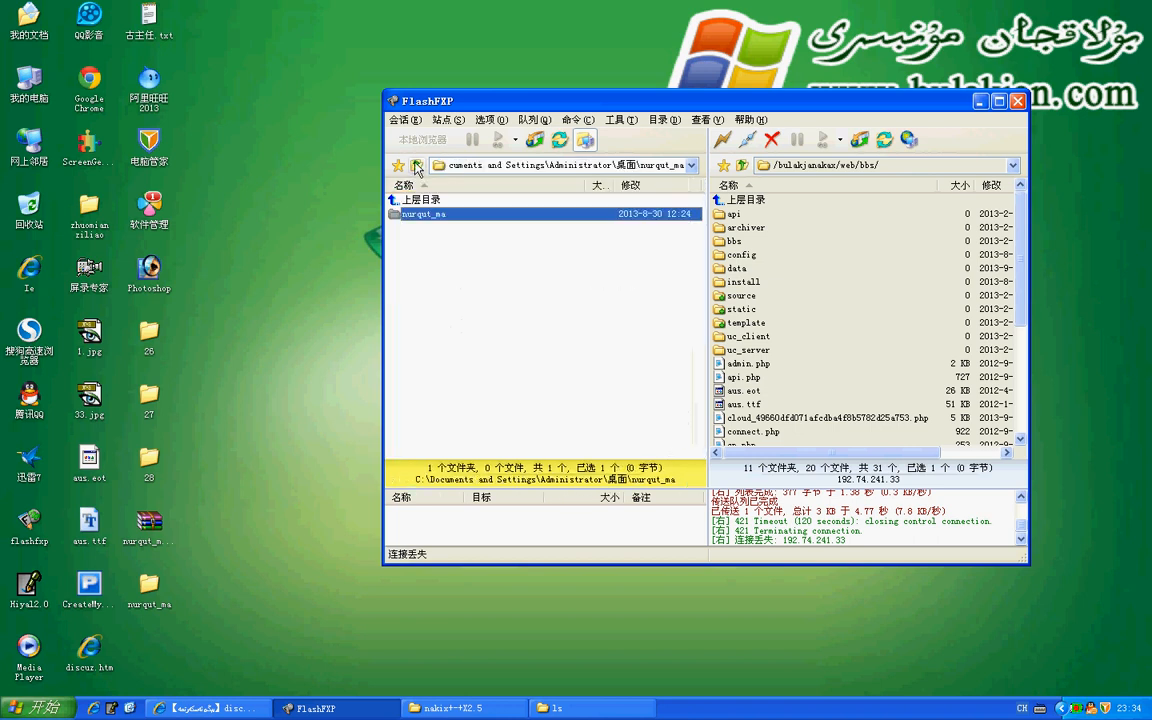
Upload the inner nurqut_ma folder to the server's bbs/source/plugin directory
{"action": "double_click", "coordinate": [740, 296]}
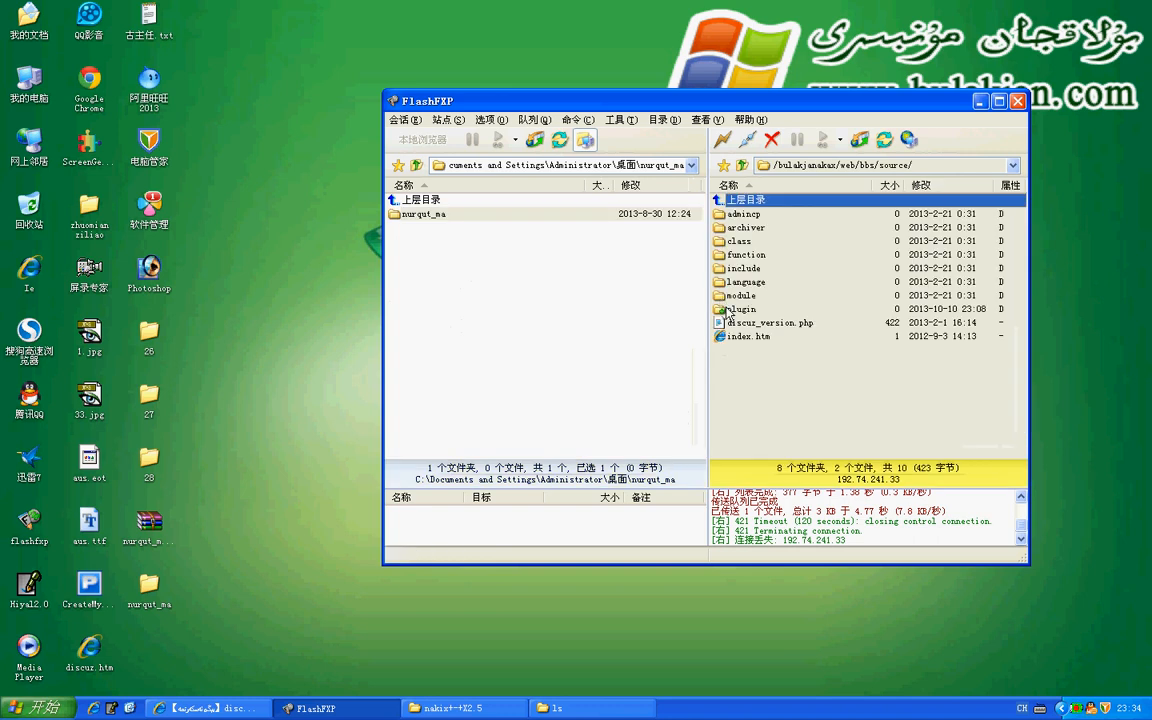
{"action": "double_click", "coordinate": [740, 309]}
{"action": "right_click", "coordinate": [402, 214]}
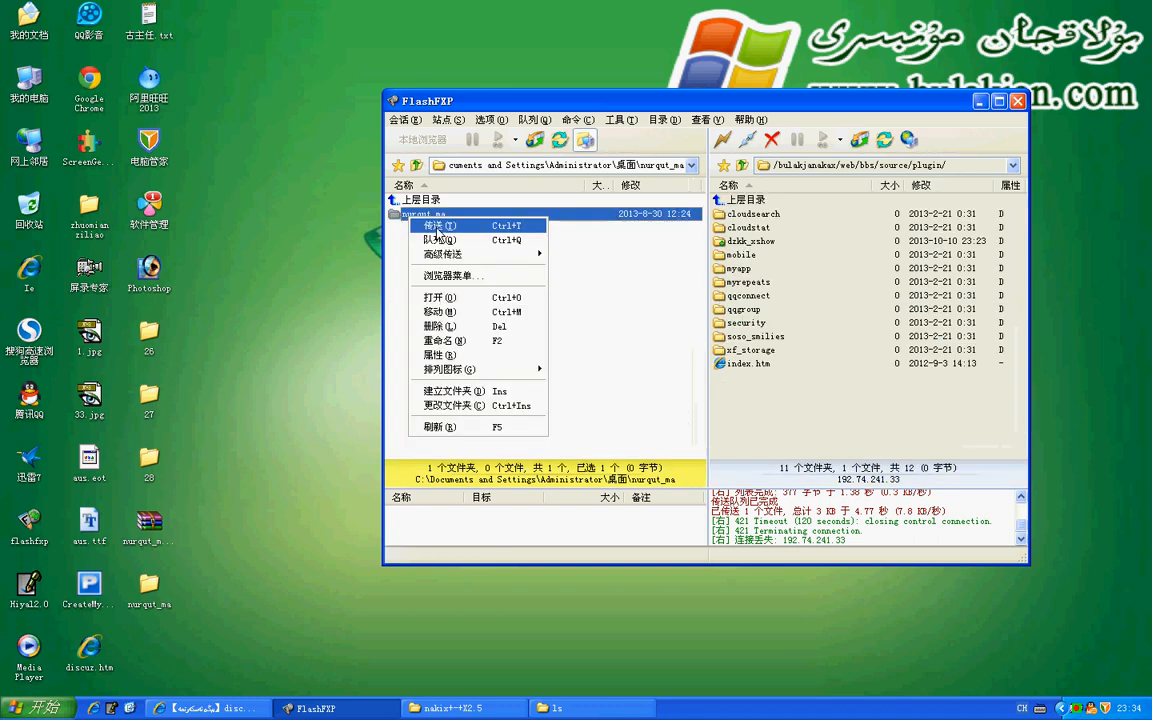
{"action": "left_click", "coordinate": [450, 224]}
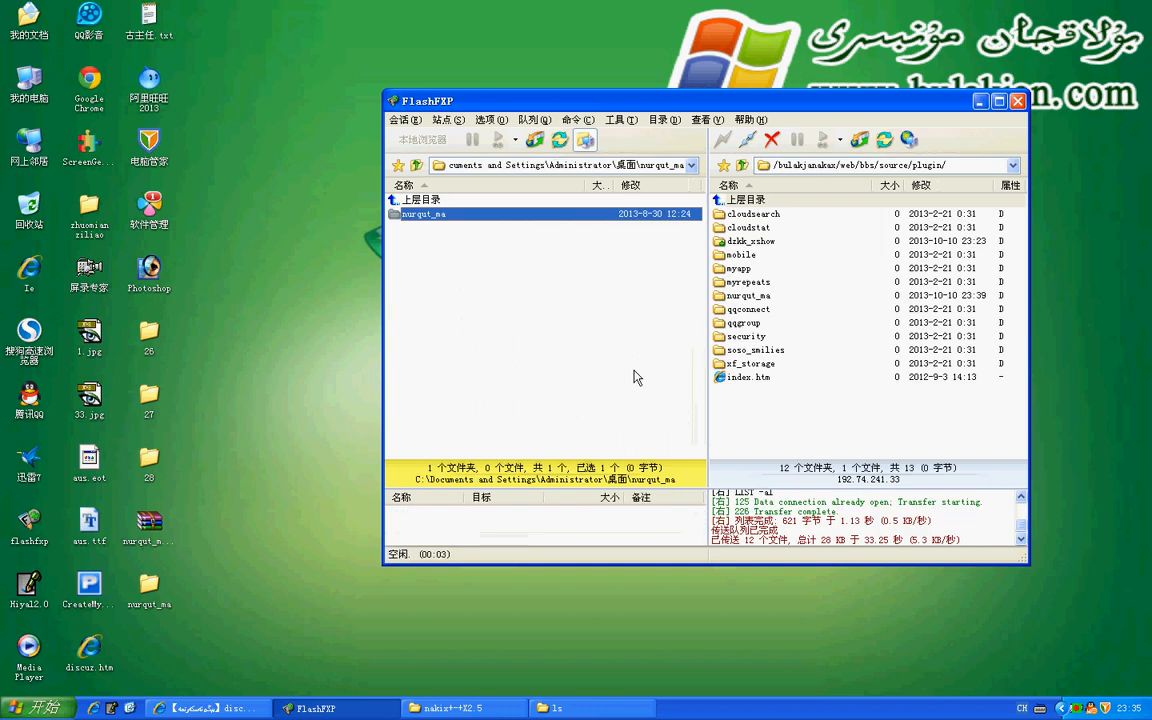
Switch to Internet Explorer and install the [Nurqut] Moderater Assistant plugin from the Discuz! control panel's applications section (应用)
{"action": "key", "text": "alt+Tab"}
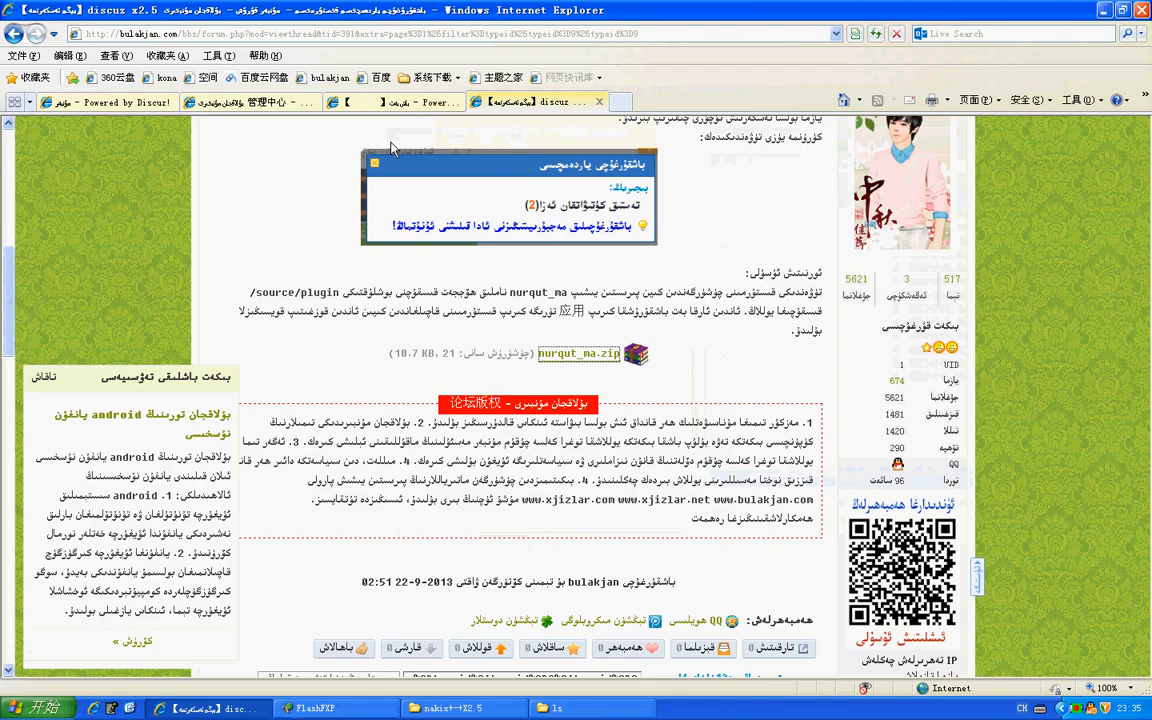
{"action": "left_click", "coordinate": [250, 101]}
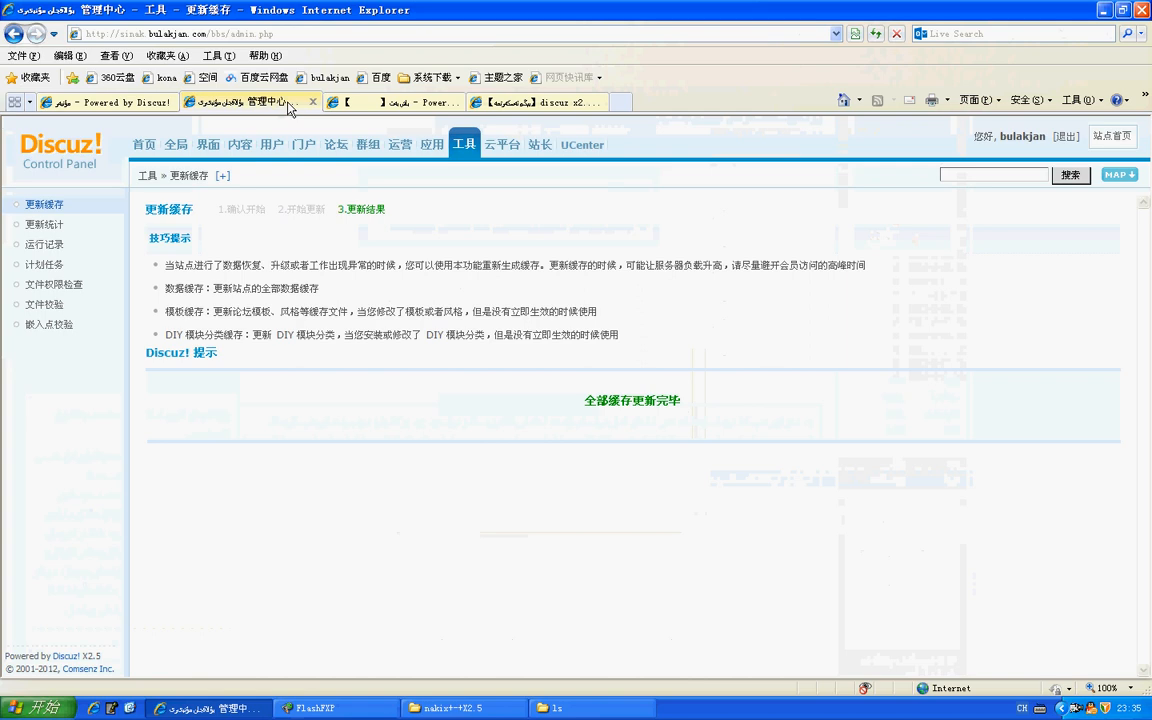
{"action": "left_click", "coordinate": [436, 150]}
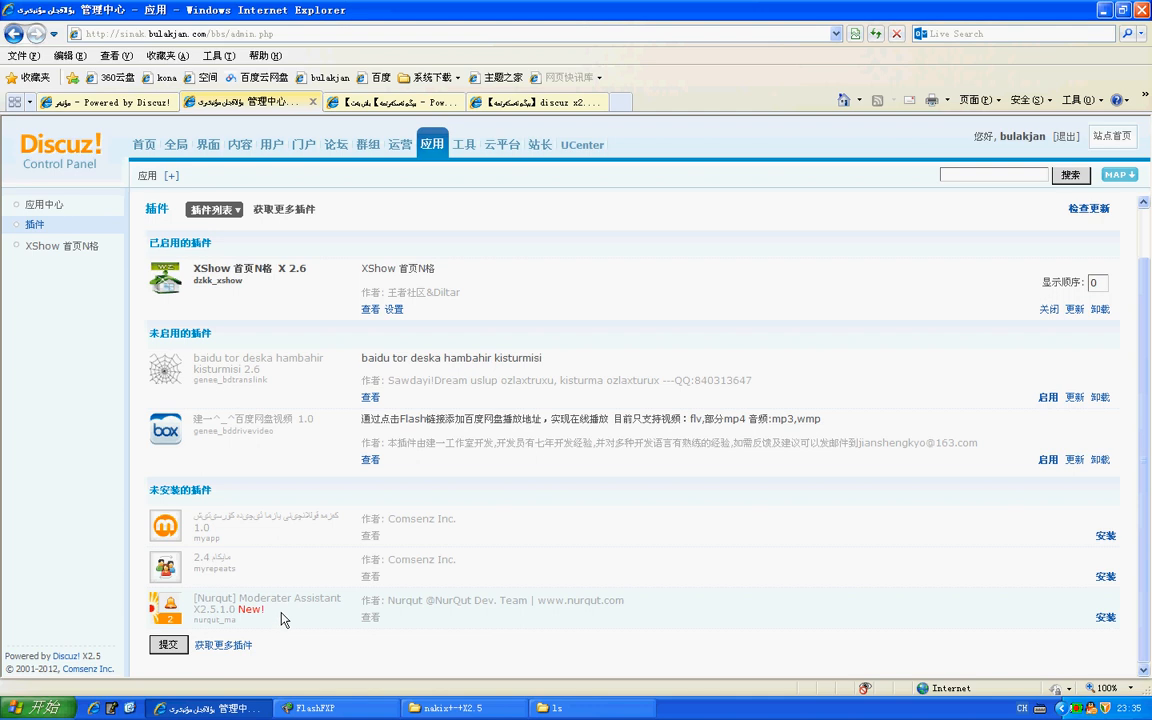
{"action": "left_click", "coordinate": [1105, 617]}
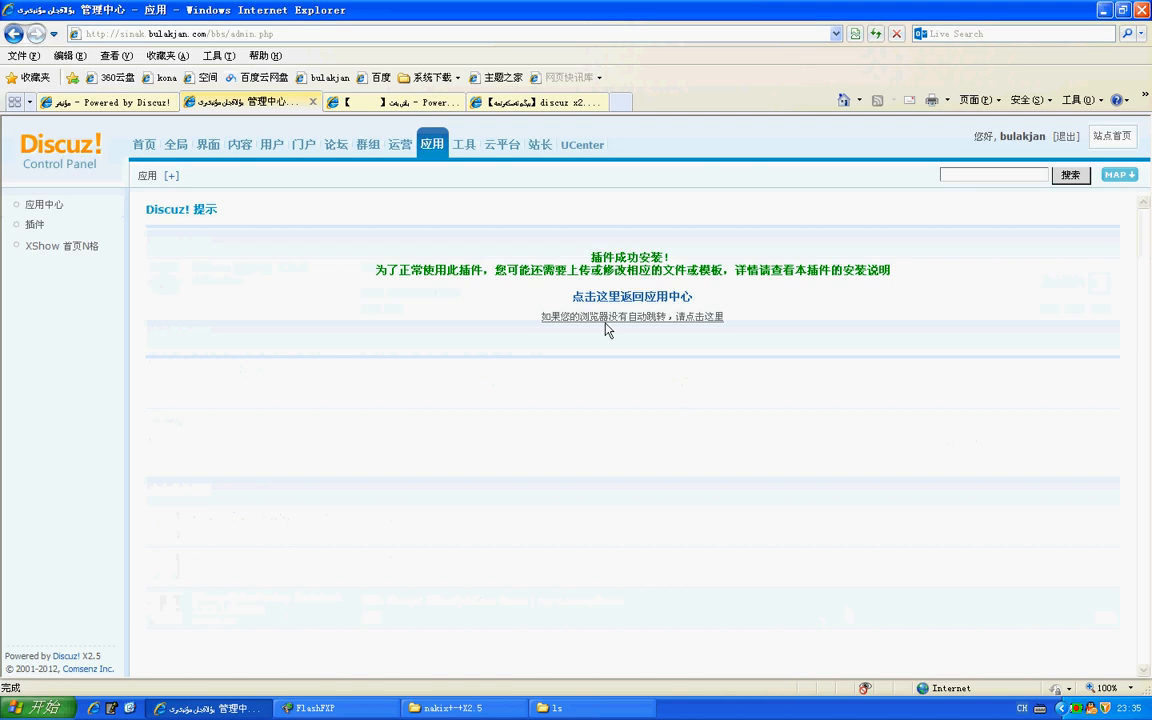
{"action": "left_click", "coordinate": [607, 318]}
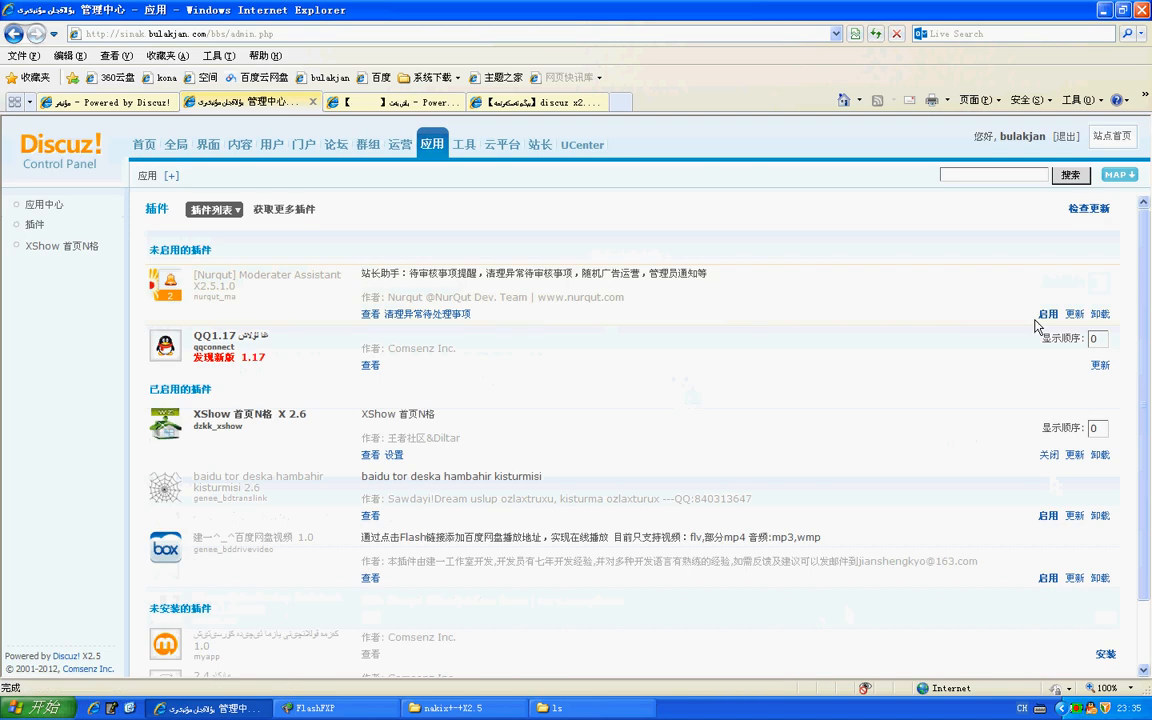
Enable the [Nurqut] Moderater Assistant plugin and open its settings page
{"action": "left_click", "coordinate": [1046, 314]}
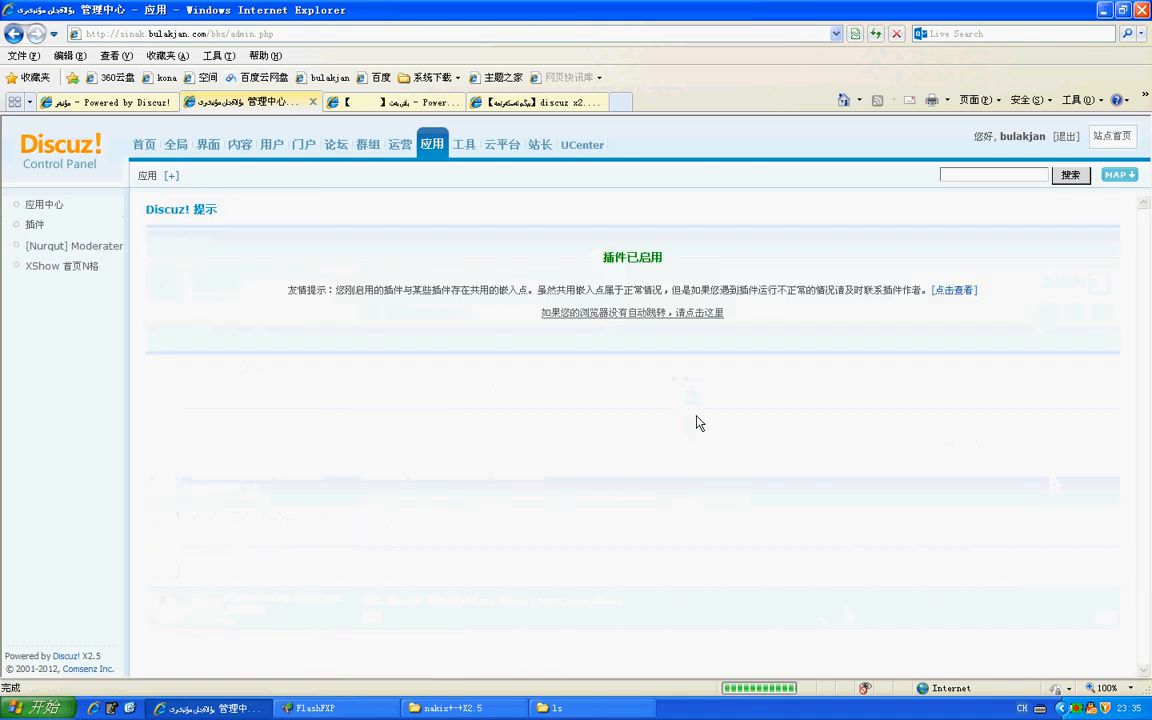
{"action": "left_click", "coordinate": [620, 313]}
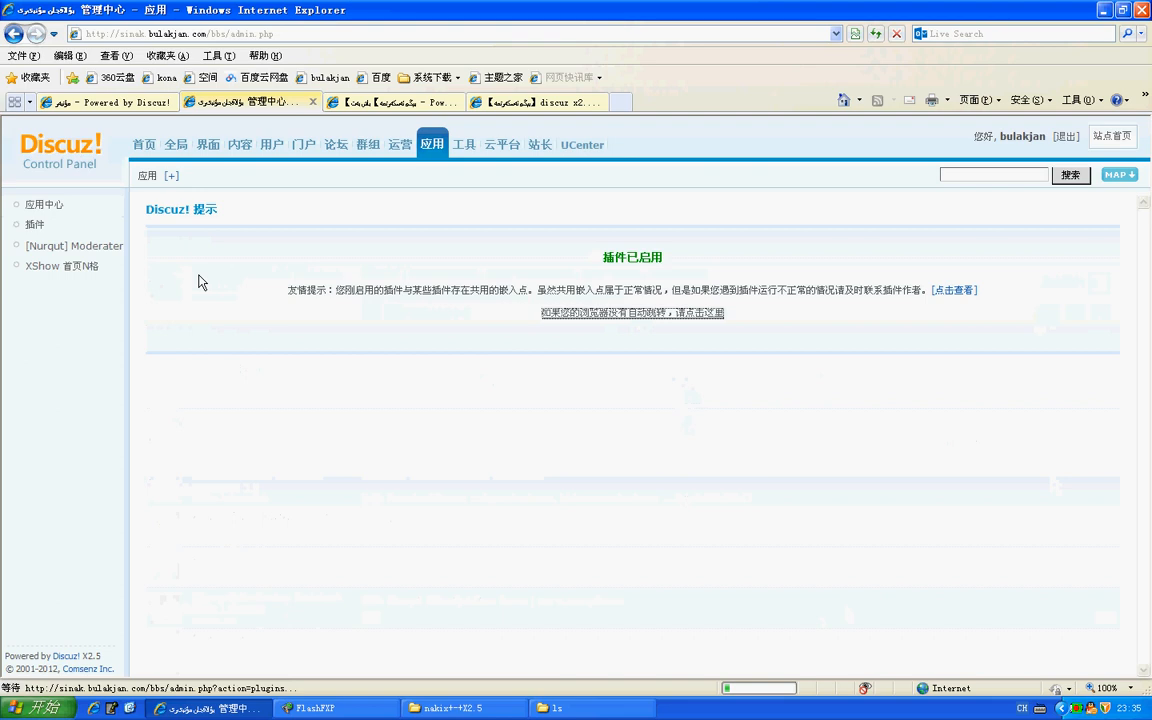
{"action": "left_click", "coordinate": [89, 246]}
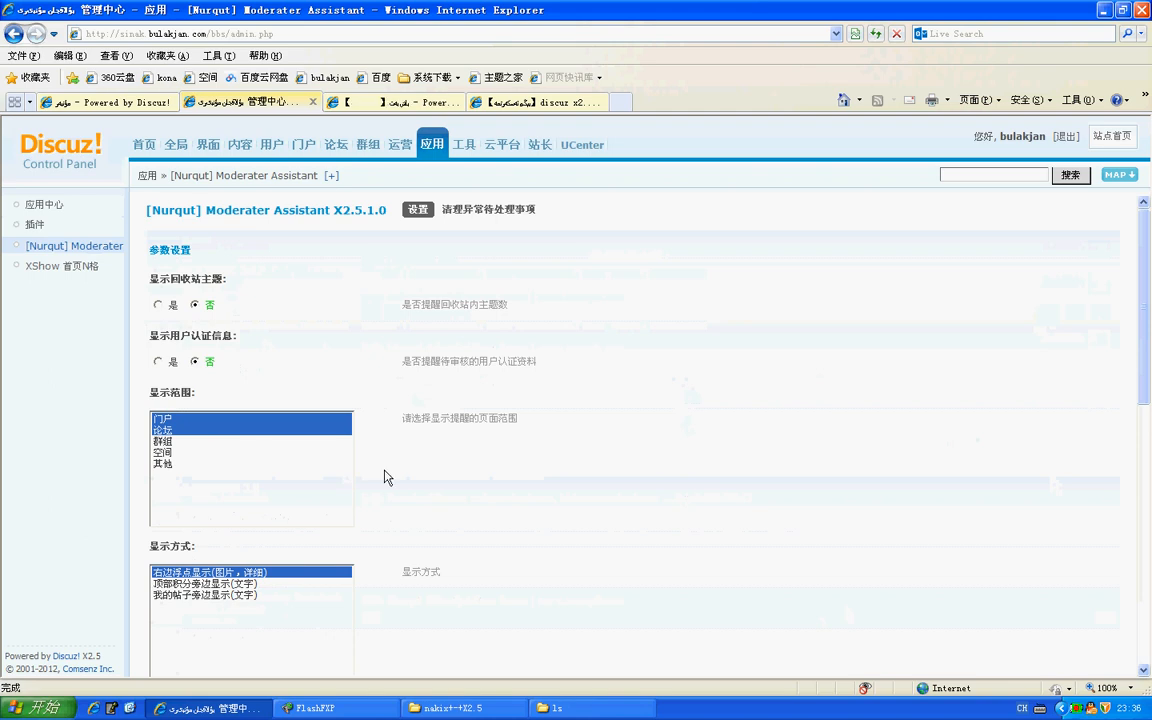
Set the plugin's display scope (显示范围) to all five page areas, from 门户 through 其他
{"action": "scroll", "coordinate": [270, 430], "scroll_direction": "down", "scroll_amount": 2}
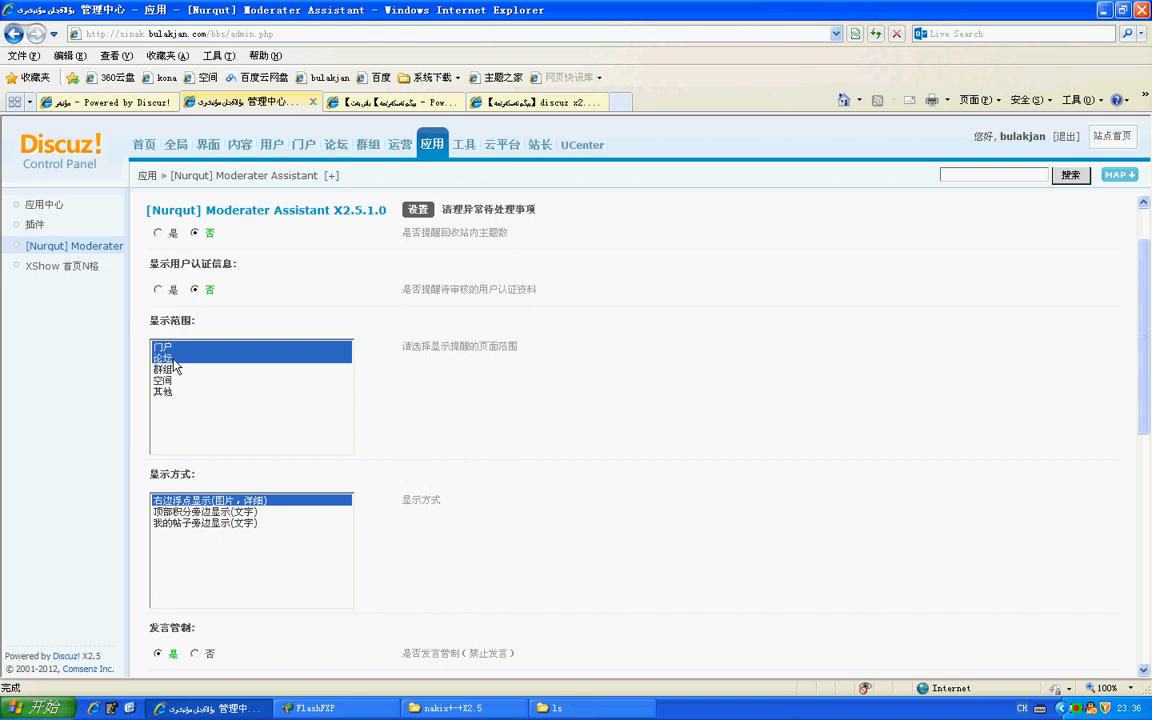
{"action": "left_click", "coordinate": [162, 391]}
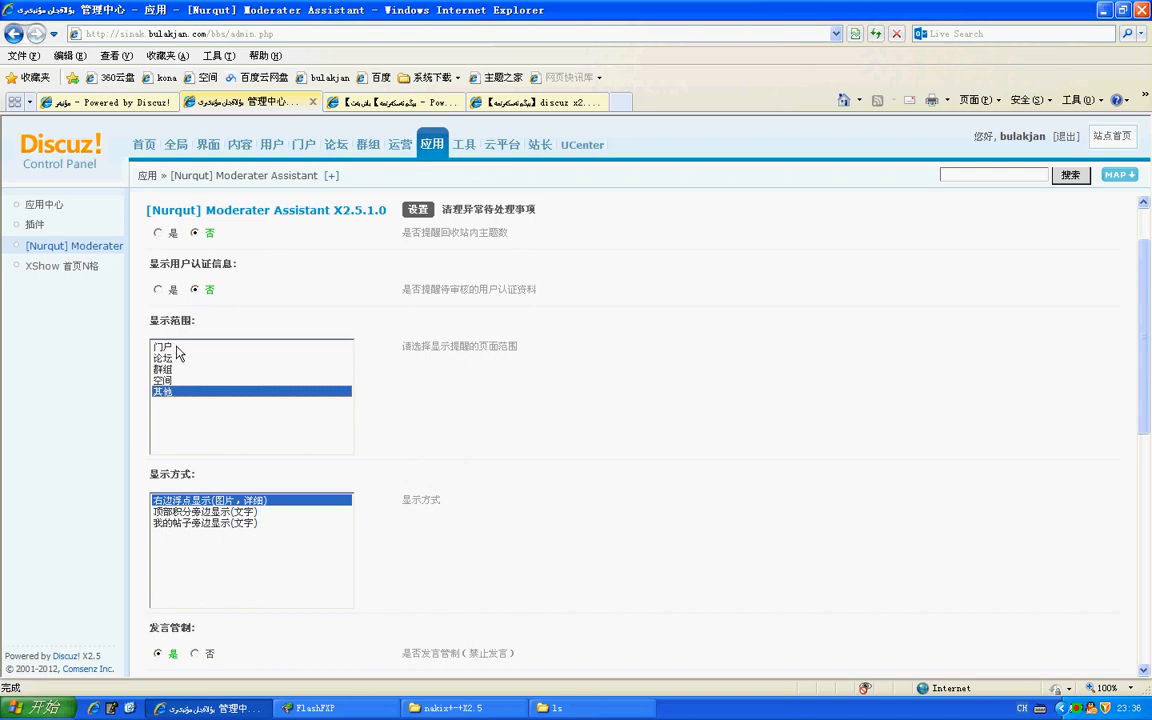
{"action": "left_click_drag", "start_coordinate": [162, 346], "coordinate": [195, 414]}
Select the first two groups under 系统用户组 as the posting-control user groups (发言管制用户组)
{"action": "scroll", "coordinate": [375, 449], "scroll_direction": "down", "scroll_amount": 1}
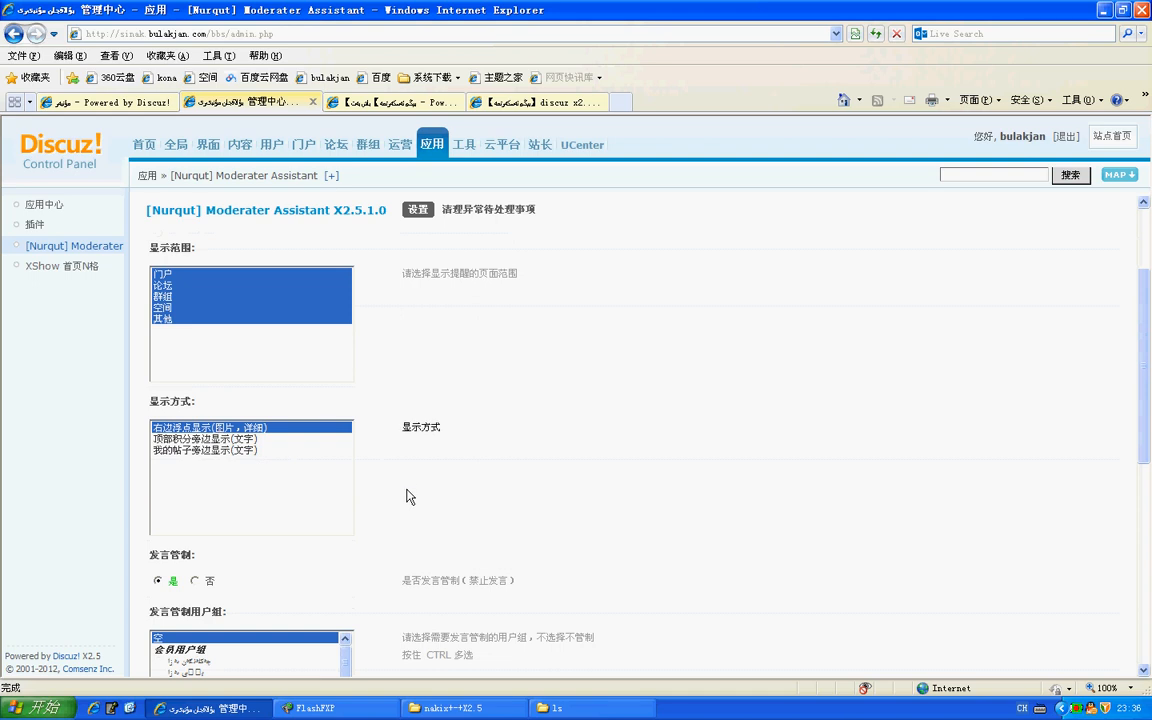
{"action": "scroll", "coordinate": [397, 490], "scroll_direction": "down", "scroll_amount": 5}
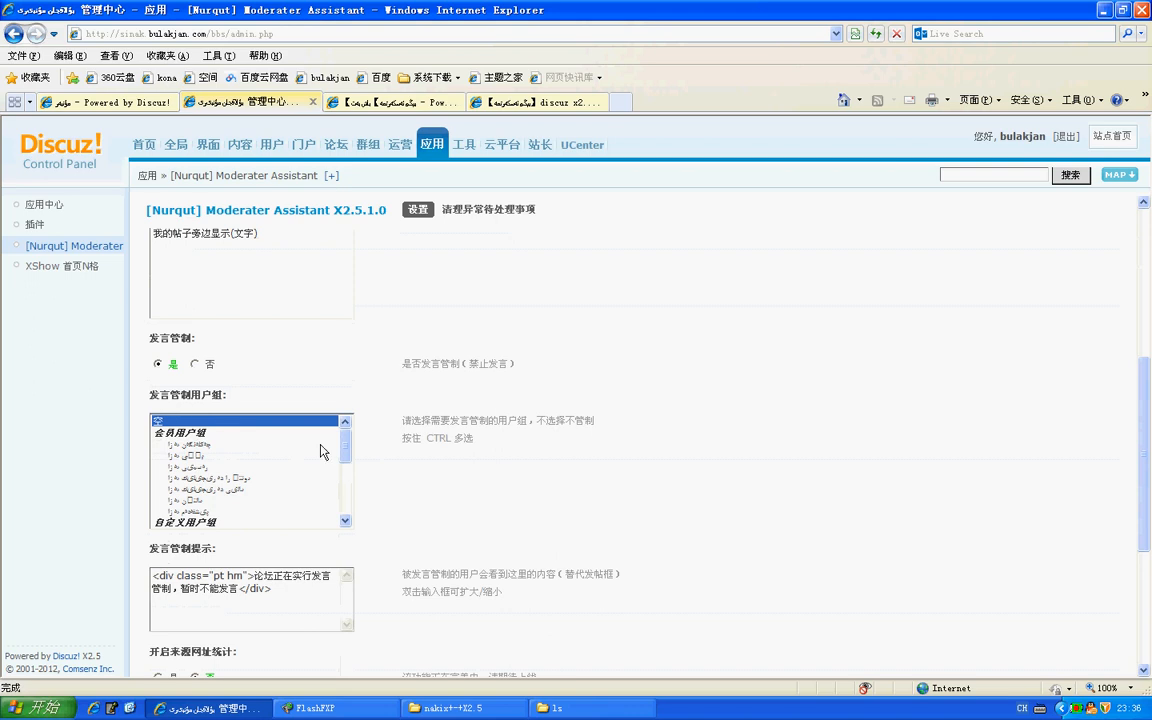
{"action": "mouse_move", "coordinate": [344, 440]}
{"action": "left_mouse_down"}
{"action": "mouse_move", "coordinate": [344, 493]}
{"action": "mouse_move", "coordinate": [344, 425]}
{"action": "left_mouse_up"}
{"action": "left_click_drag", "start_coordinate": [343, 445], "coordinate": [345, 483]}
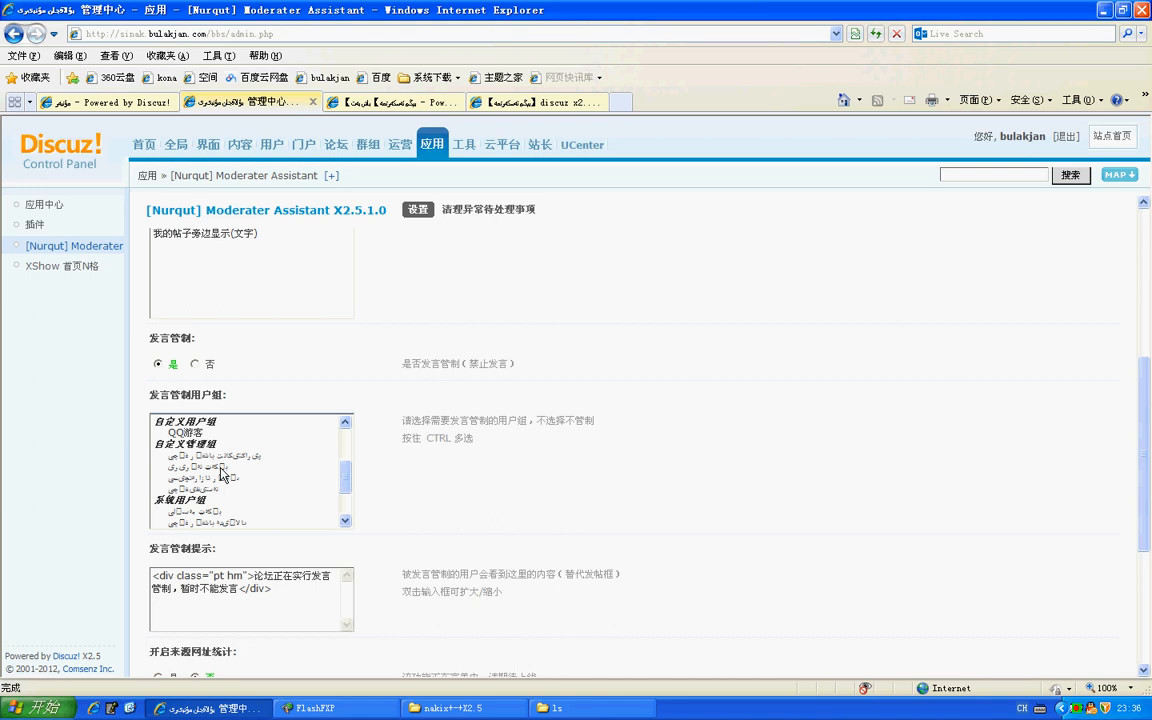
{"action": "scroll", "coordinate": [222, 476], "scroll_direction": "down", "scroll_amount": 3}
{"action": "left_click", "coordinate": [221, 480]}
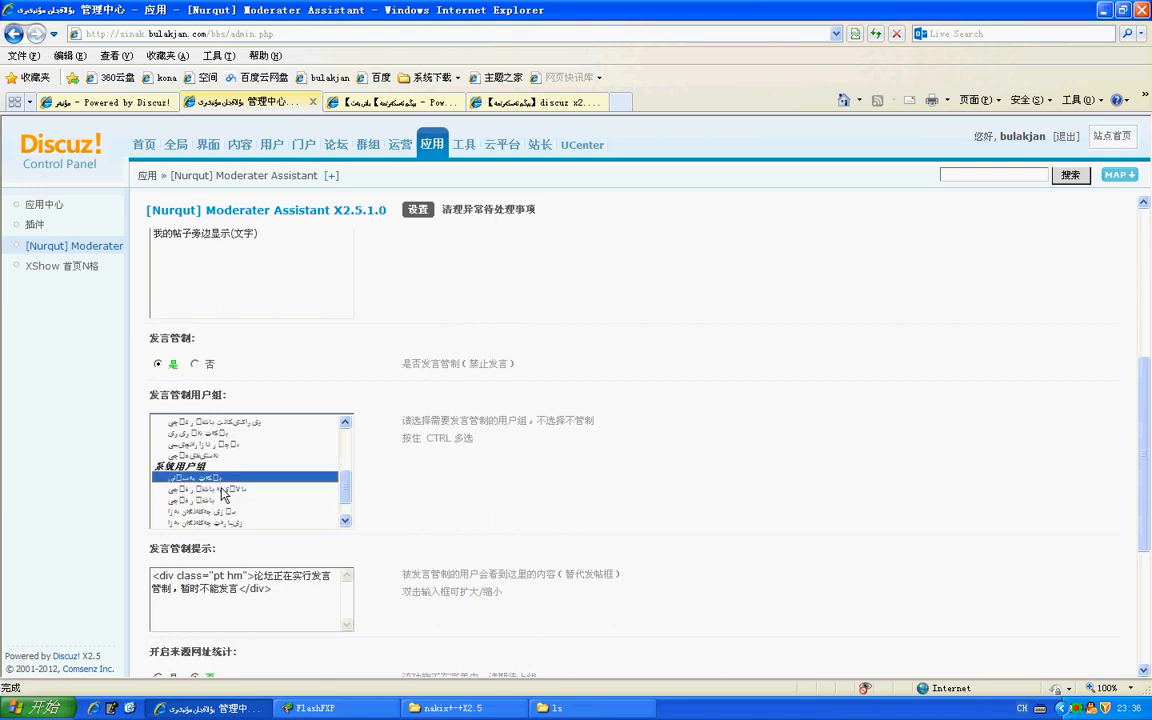
{"action": "left_click", "coordinate": [225, 488], "text": "ctrl"}
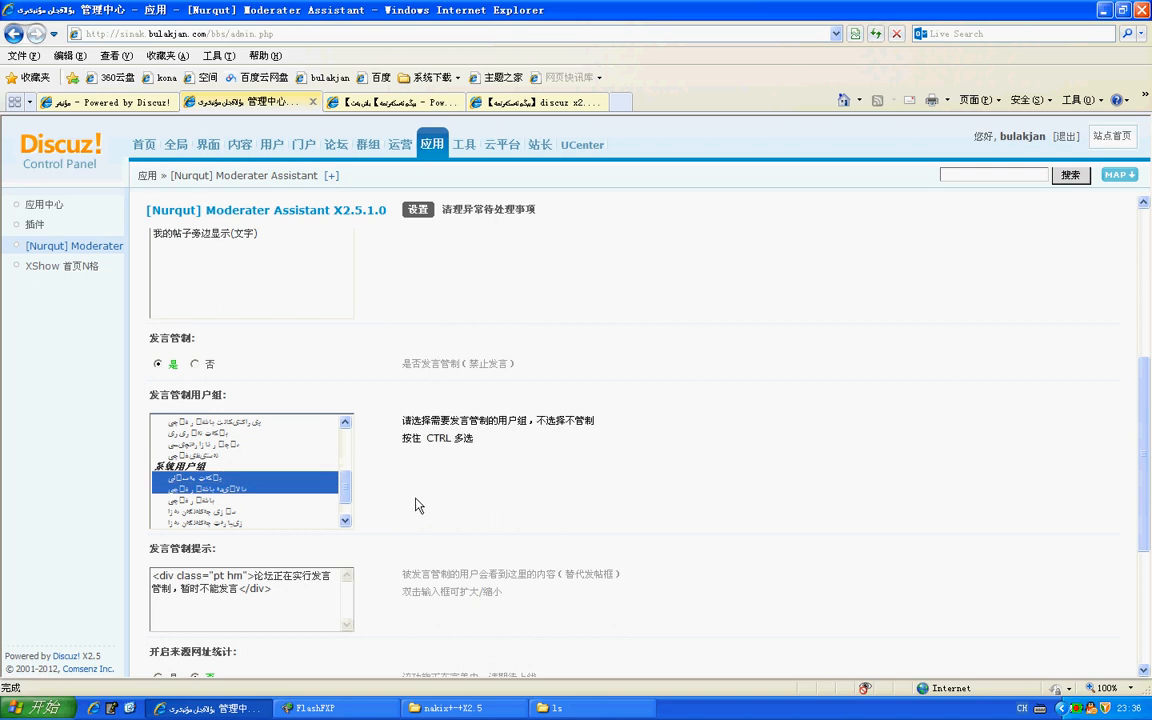
Set source URL statistics (开启来源网址统计) to 是 and submit the plugin settings
{"action": "scroll", "coordinate": [412, 507], "scroll_direction": "down", "scroll_amount": 1}
{"action": "left_click", "coordinate": [290, 512]}
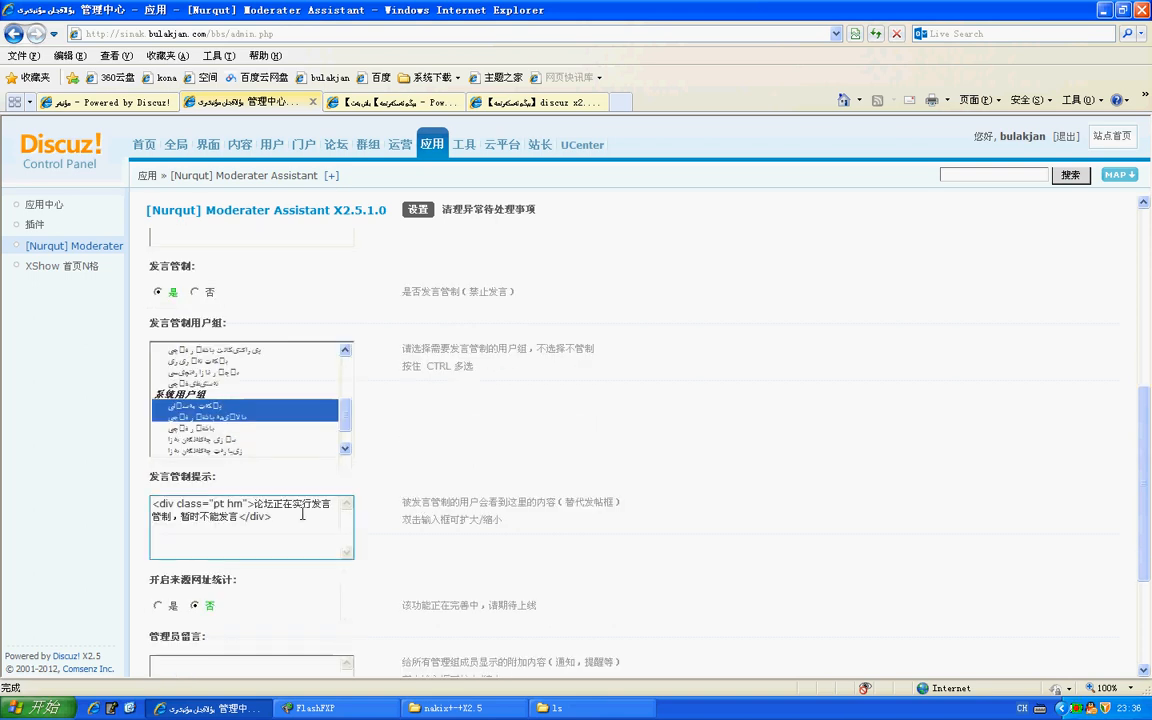
{"action": "scroll", "coordinate": [275, 512], "scroll_direction": "down", "scroll_amount": 2}
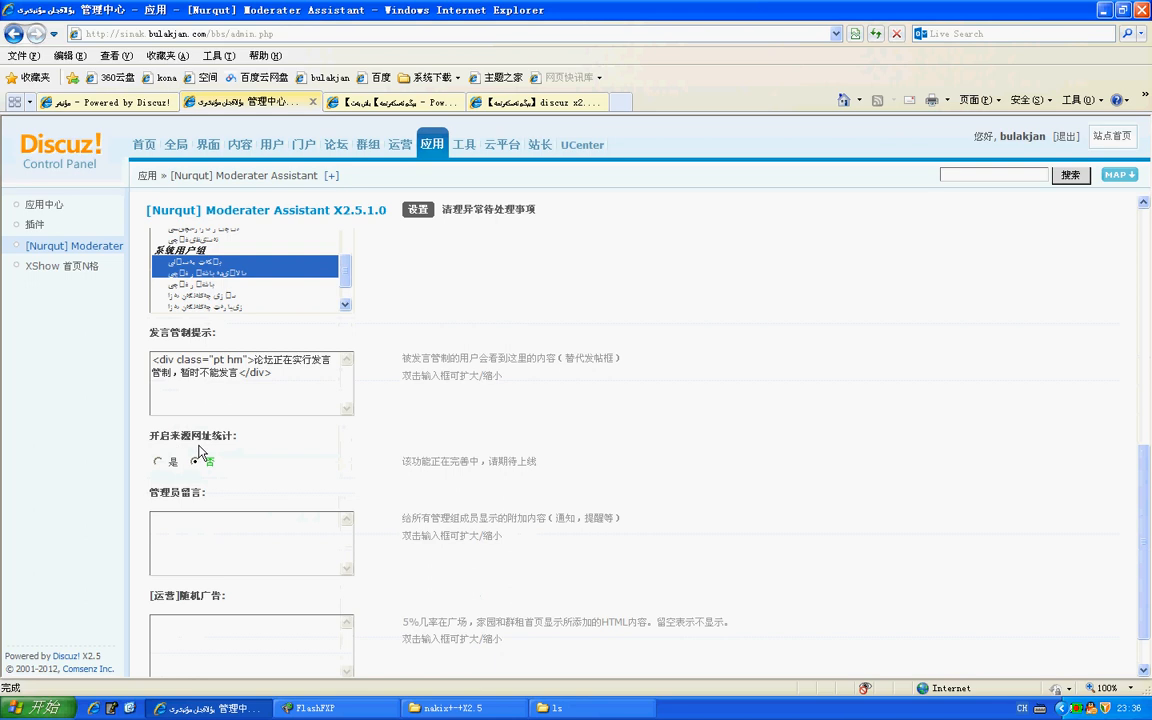
{"action": "left_click", "coordinate": [158, 461]}
{"action": "scroll", "coordinate": [209, 469], "scroll_direction": "down", "scroll_amount": 1}
{"action": "left_click", "coordinate": [256, 593]}
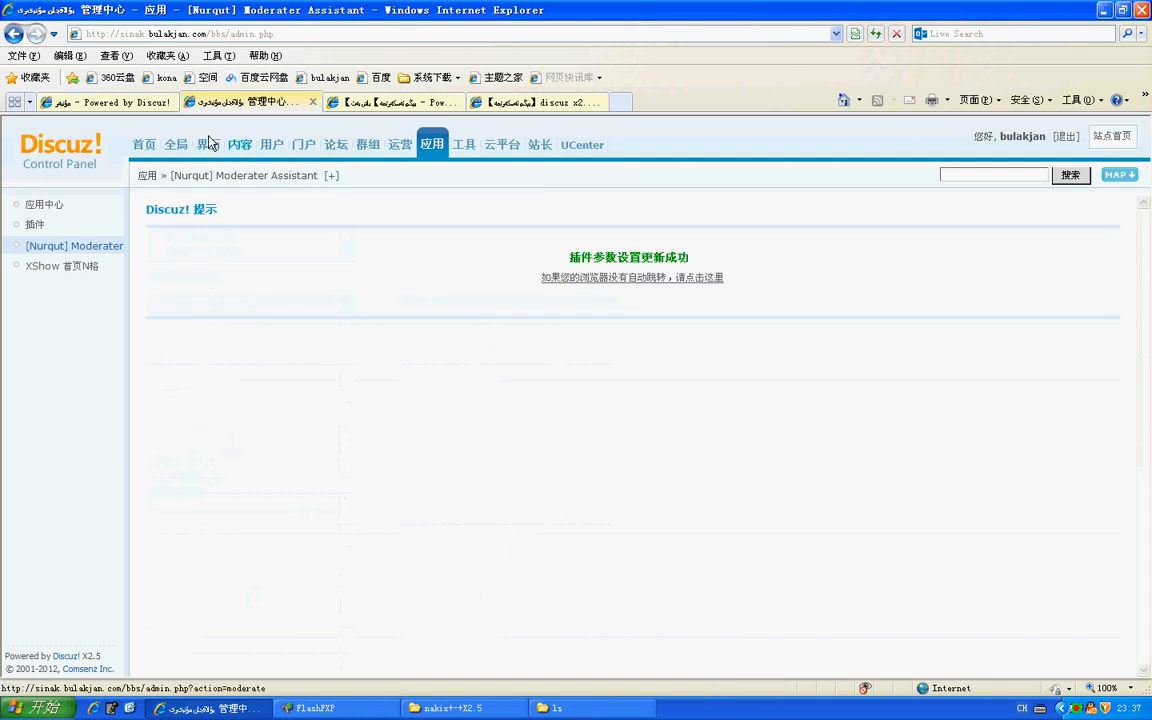
Reload the test forum's front page to check the plugin there
{"action": "left_click", "coordinate": [105, 102]}
{"action": "left_click", "coordinate": [876, 35]}
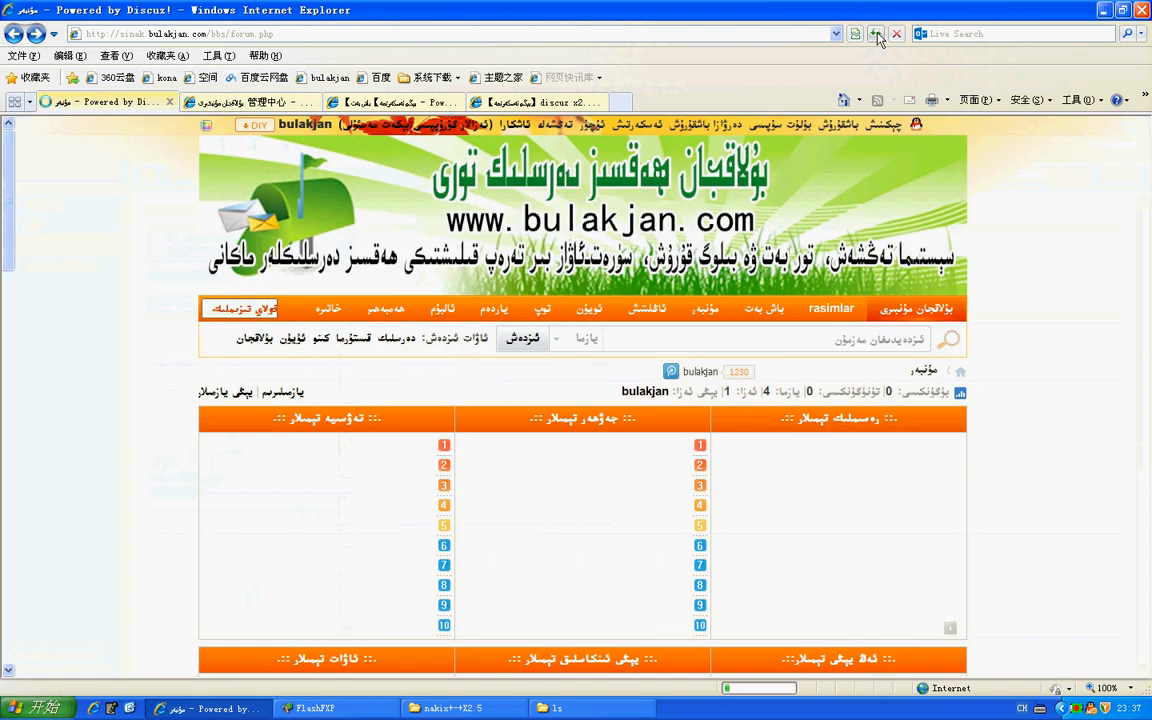